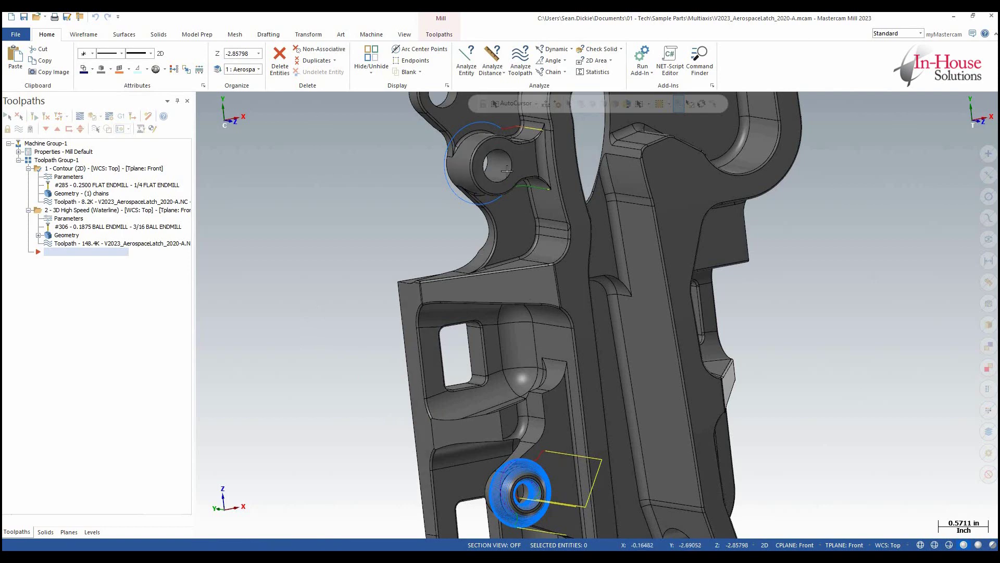
# - Enable depth cuts for the 2D Contour toolpath around the upper boss and apply the change to regenerate it
pyautogui.click(56, 168)
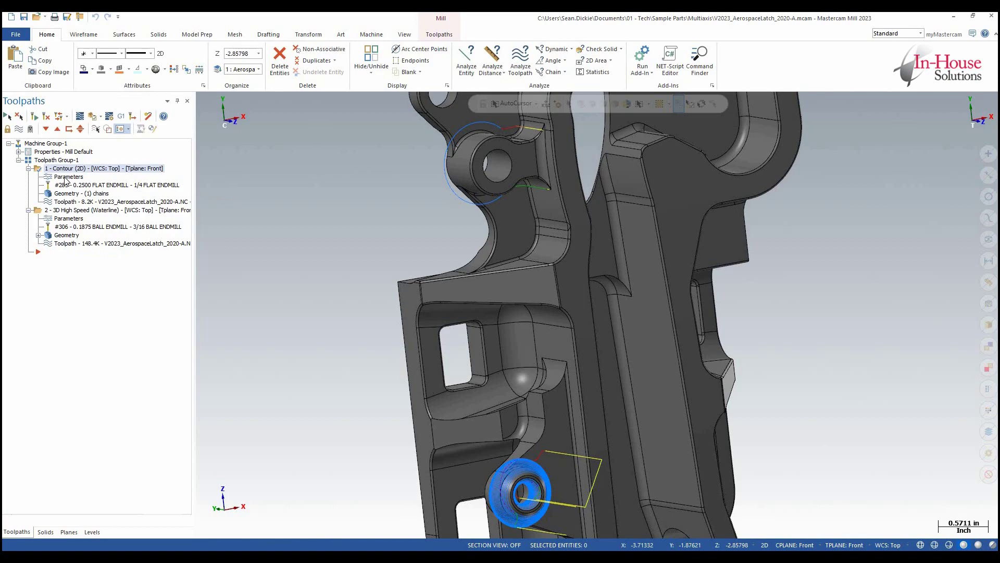
pyautogui.click(69, 177)
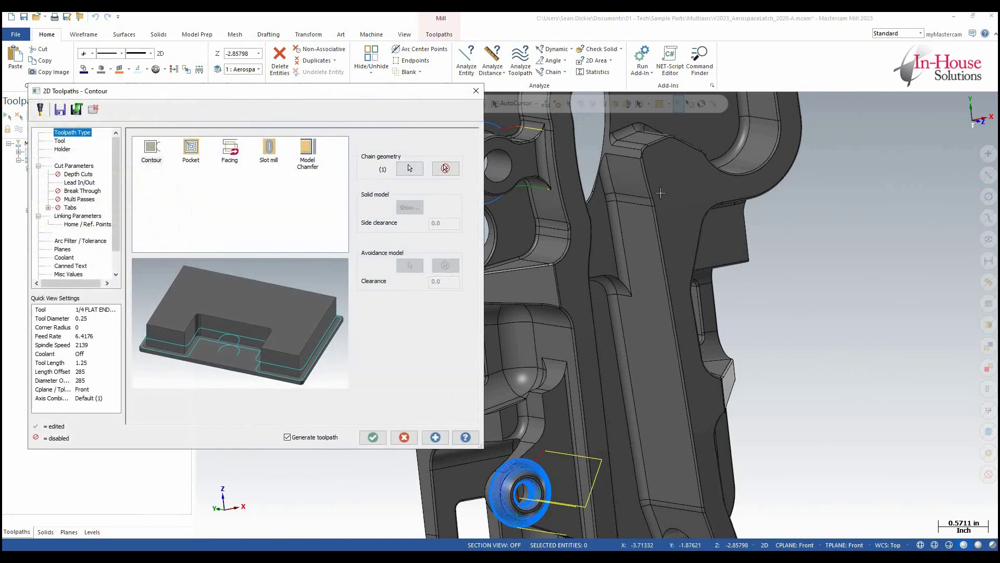
pyautogui.scroll(5, 544, 156)
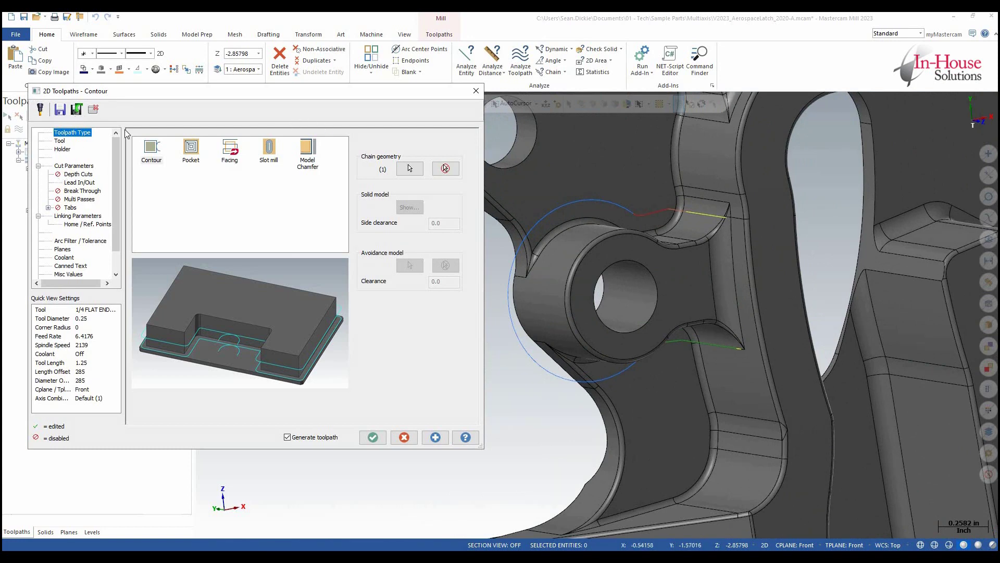
pyautogui.click(79, 174)
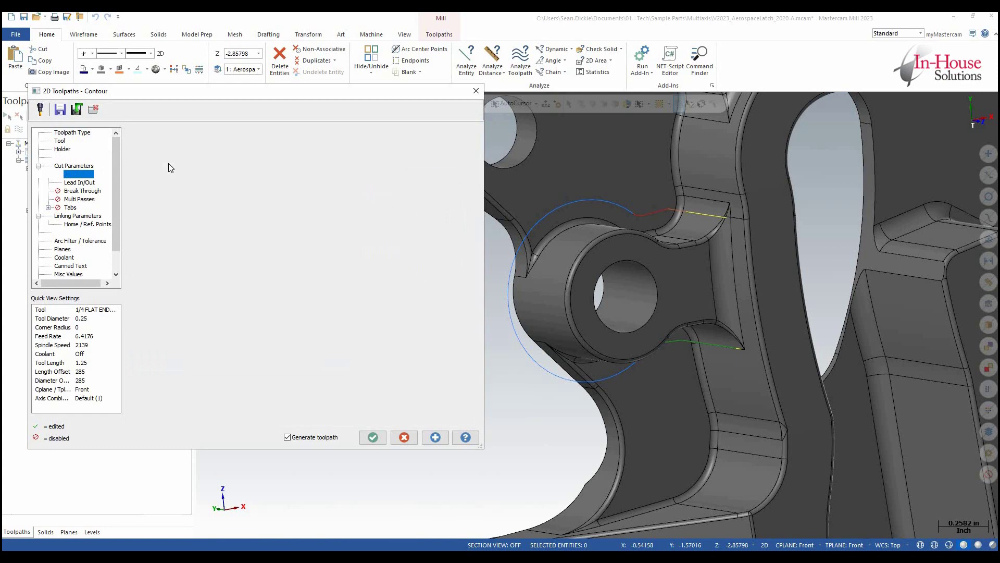
pyautogui.click(168, 164)
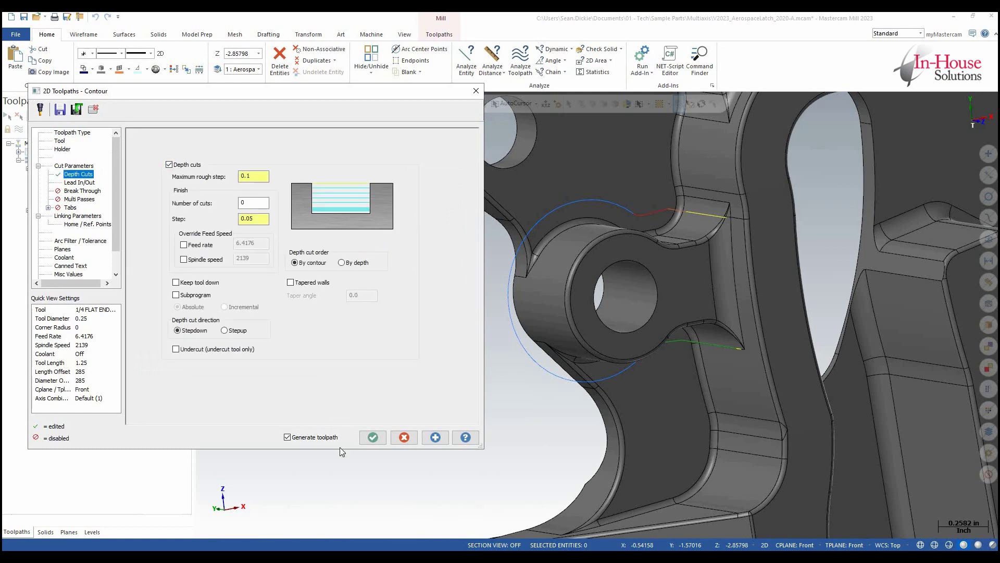
pyautogui.click(436, 438)
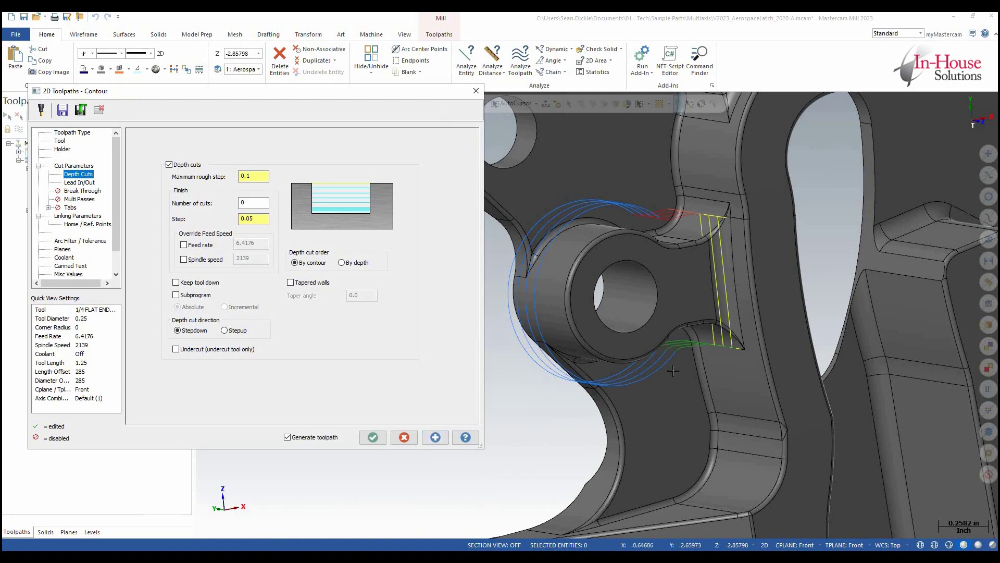
pyautogui.moveTo(677, 333); pyautogui.dragTo(728, 269, button='middle')
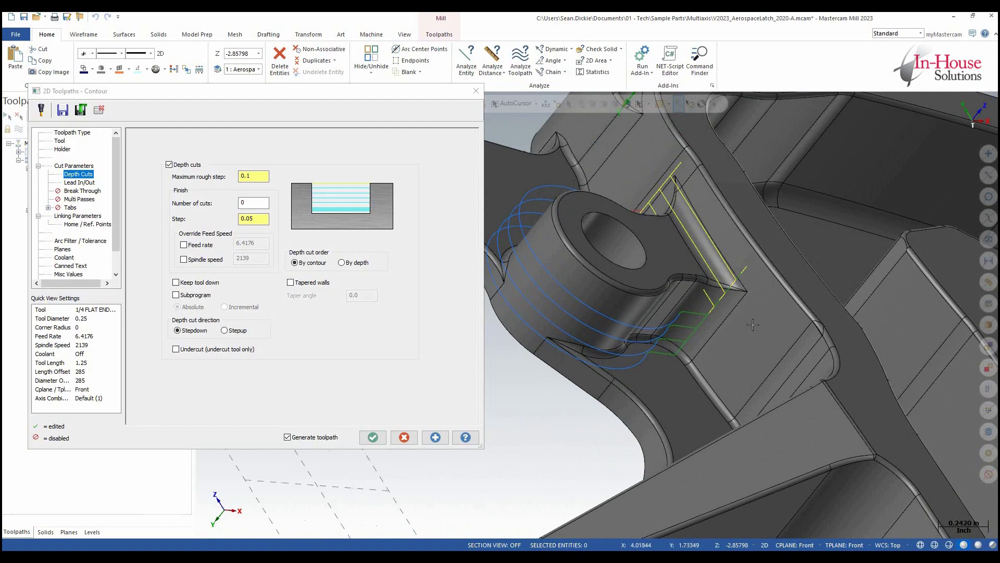
pyautogui.moveTo(701, 360)
pyautogui.mouseDown(button='middle')
pyautogui.moveTo(714, 332)
pyautogui.moveTo(691, 355)
pyautogui.moveTo(709, 325)
pyautogui.moveTo(701, 349)
pyautogui.moveTo(714, 330)
pyautogui.moveTo(677, 310)
pyautogui.mouseUp(button='middle')
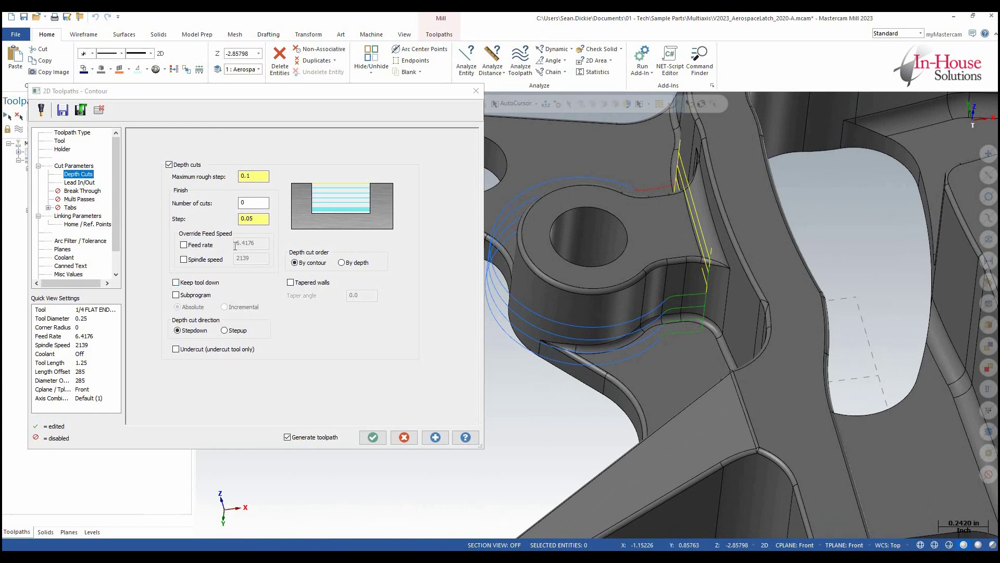
# - Set the contour's lead-in and lead-out line lengths to 30% and arc sweeps to 90 degrees, and apply them
pyautogui.click(83, 183)
pyautogui.moveTo(195, 187); pyautogui.dragTo(163, 197)
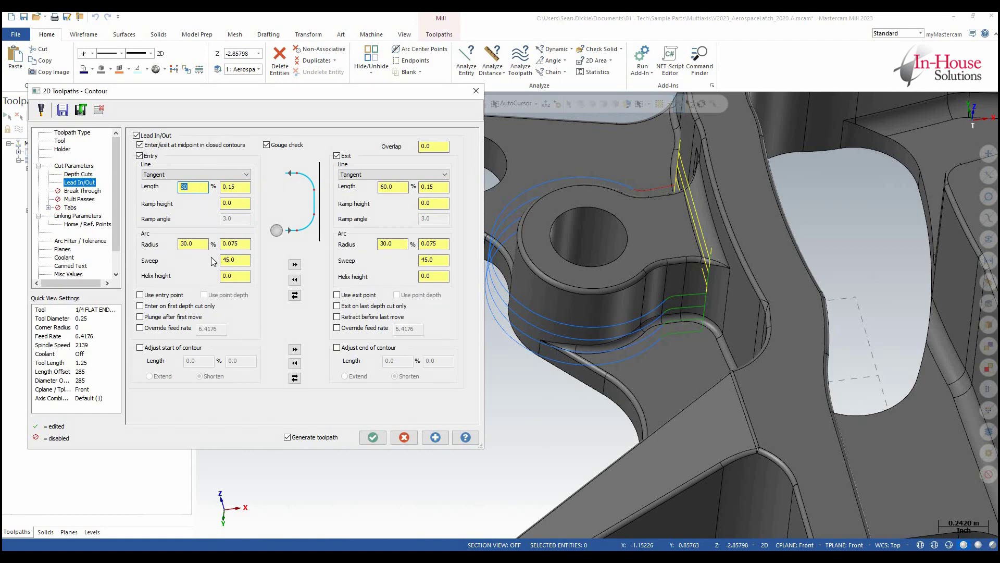
pyautogui.click(223, 263)
pyautogui.write('90')
pyautogui.click(435, 438)
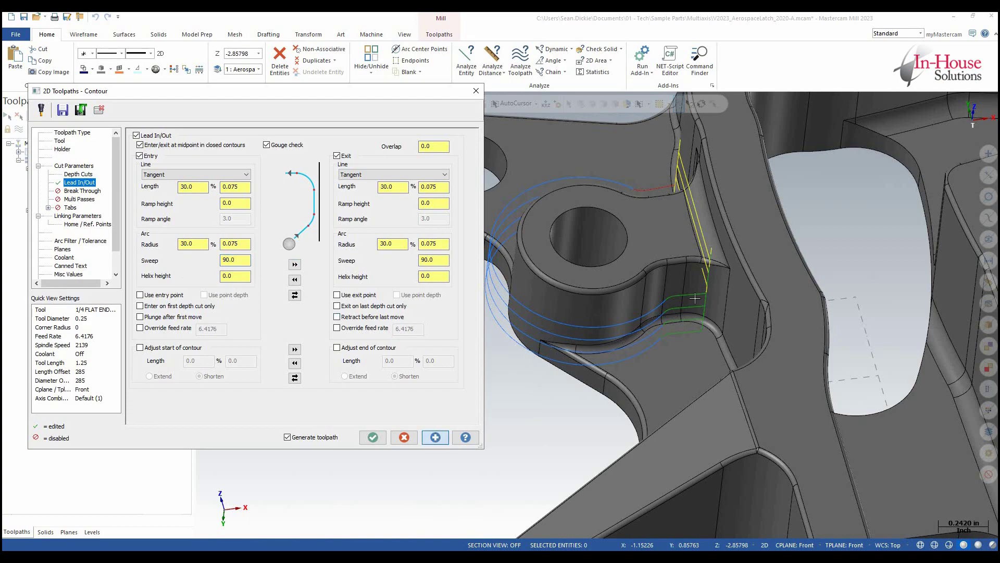
pyautogui.moveTo(719, 273); pyautogui.dragTo(679, 281, button='middle')
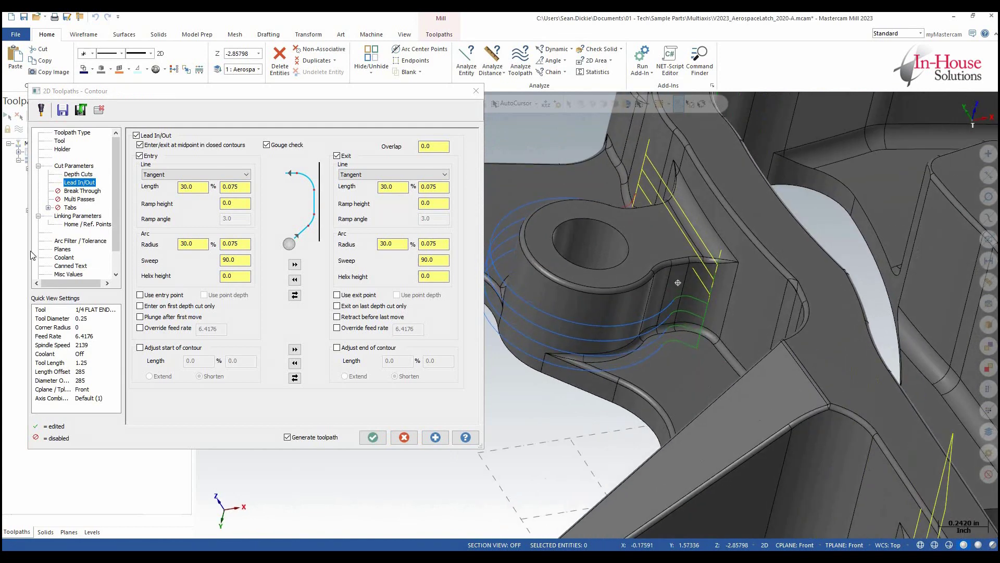
# - Set the contour's incremental retract height to 0.5 in the linking parameters, apply it, and accept the toolpath changes
pyautogui.click(73, 216)
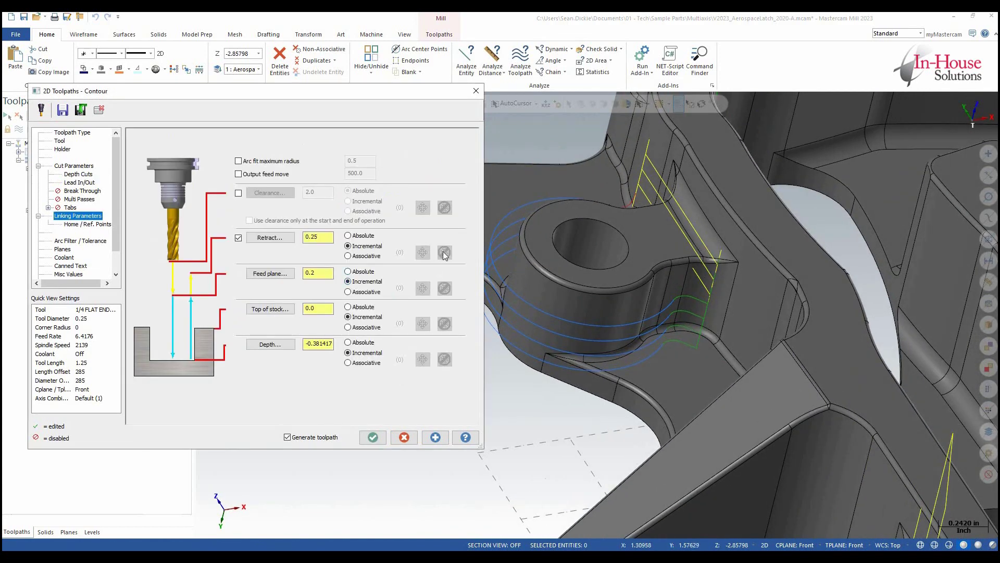
pyautogui.click(277, 236)
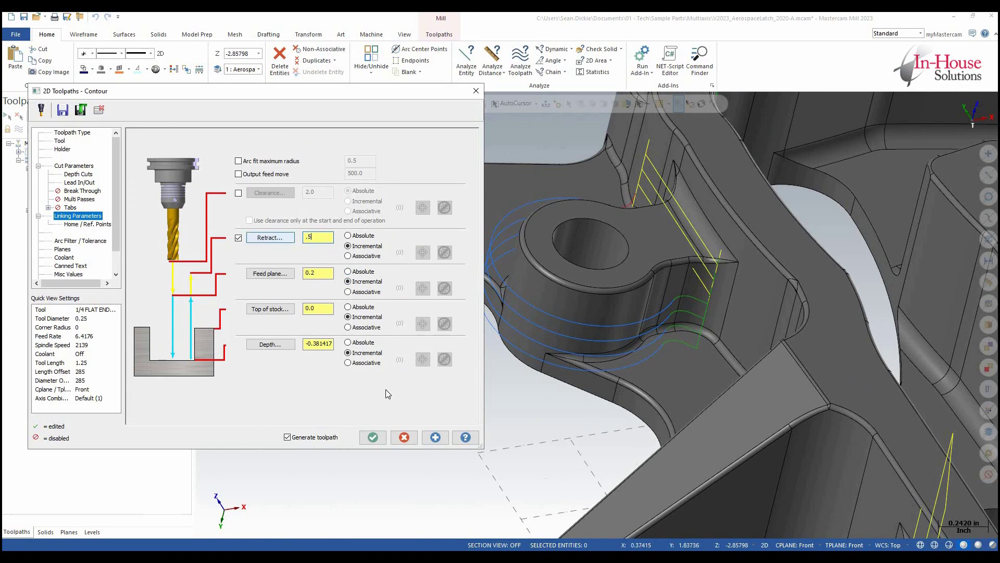
pyautogui.click(436, 438)
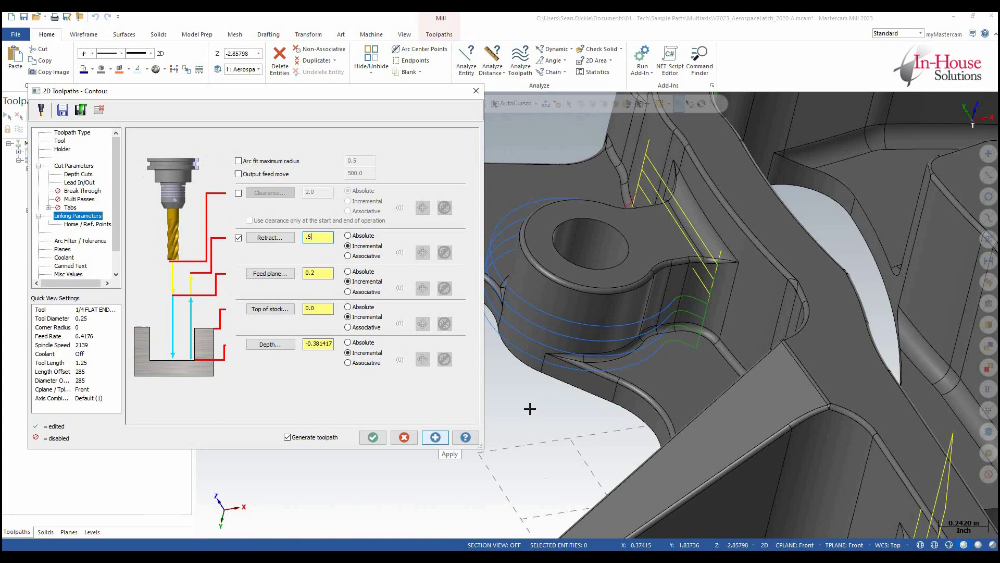
pyautogui.moveTo(701, 316); pyautogui.dragTo(694, 337, button='middle')
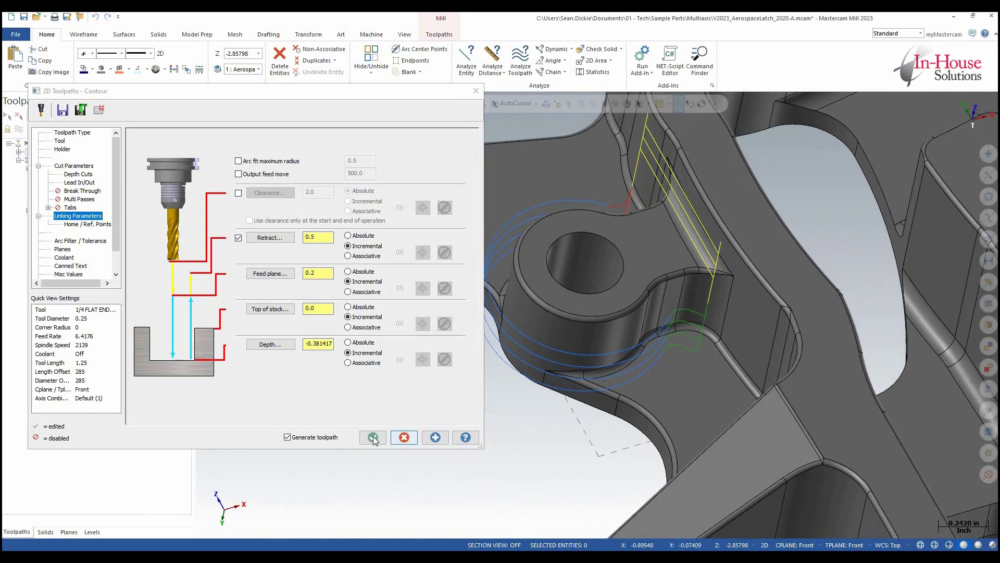
pyautogui.click(381, 434)
pyautogui.scroll(4, 542, 393)
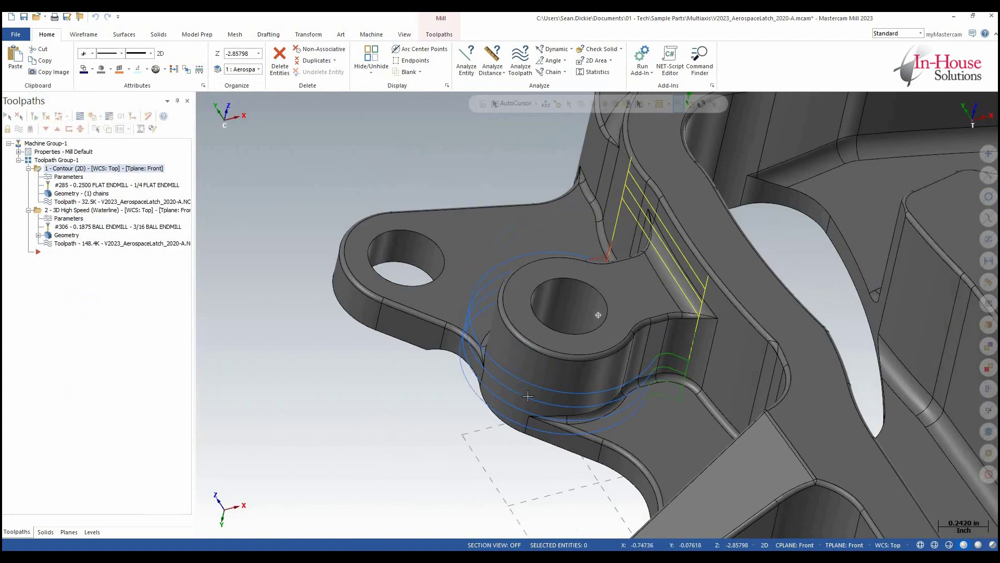
pyautogui.moveTo(469, 346); pyautogui.dragTo(480, 338, button='middle')
pyautogui.scroll(-2, 474, 339)
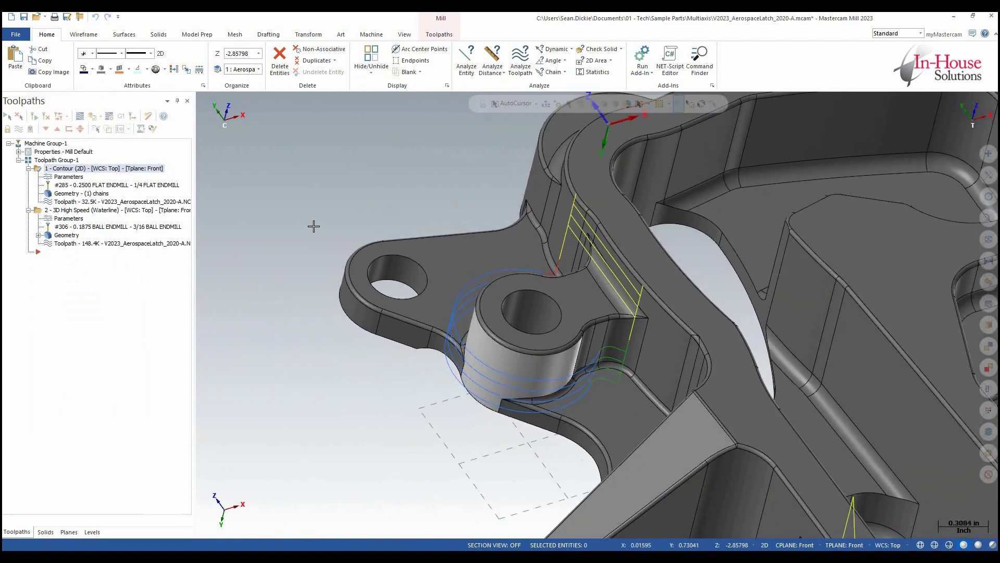
# - Set the automatic containment boundary of the Waterline toolpath on the lower boss to Silhouette and apply it
pyautogui.scroll(-5, 338, 140)
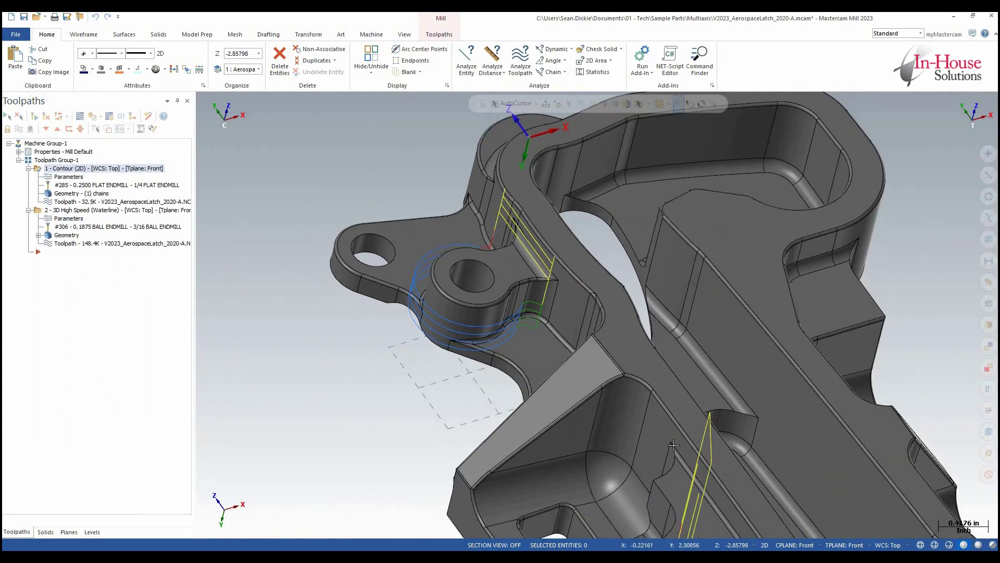
pyautogui.scroll(5, 469, 377)
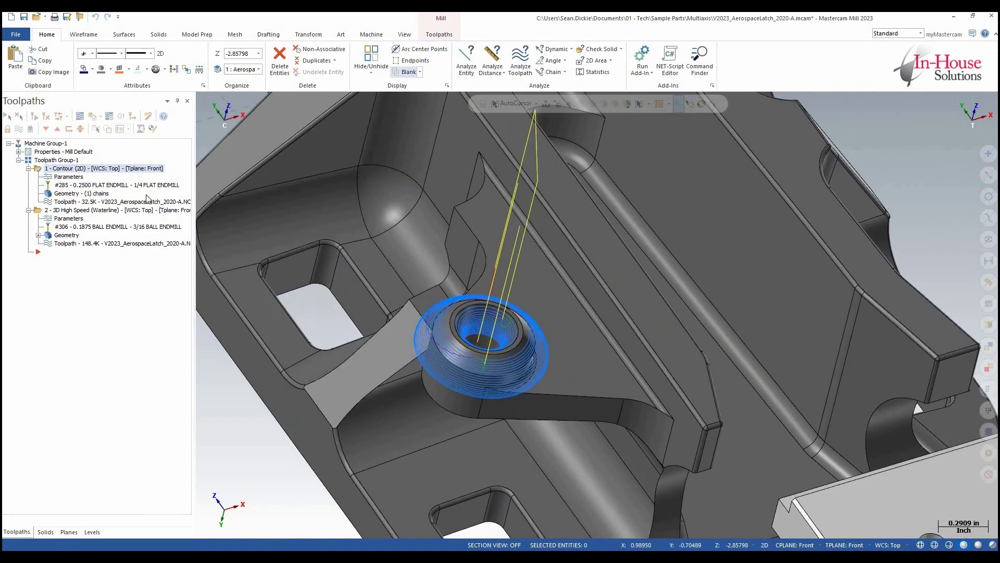
pyautogui.click(441, 35)
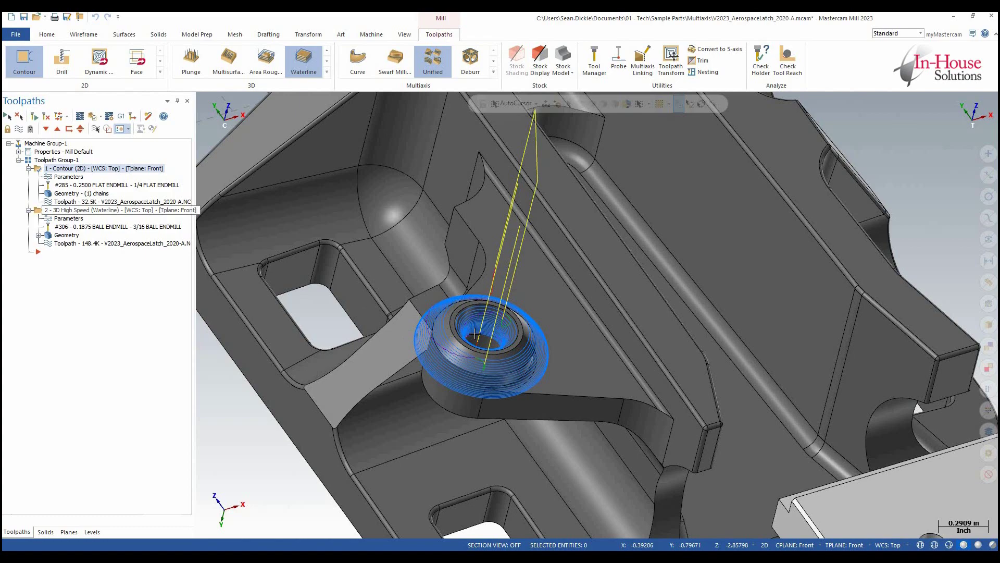
pyautogui.moveTo(474, 335)
pyautogui.mouseDown(button='middle')
pyautogui.moveTo(490, 339)
pyautogui.moveTo(442, 398)
pyautogui.moveTo(249, 324)
pyautogui.mouseUp(button='middle')
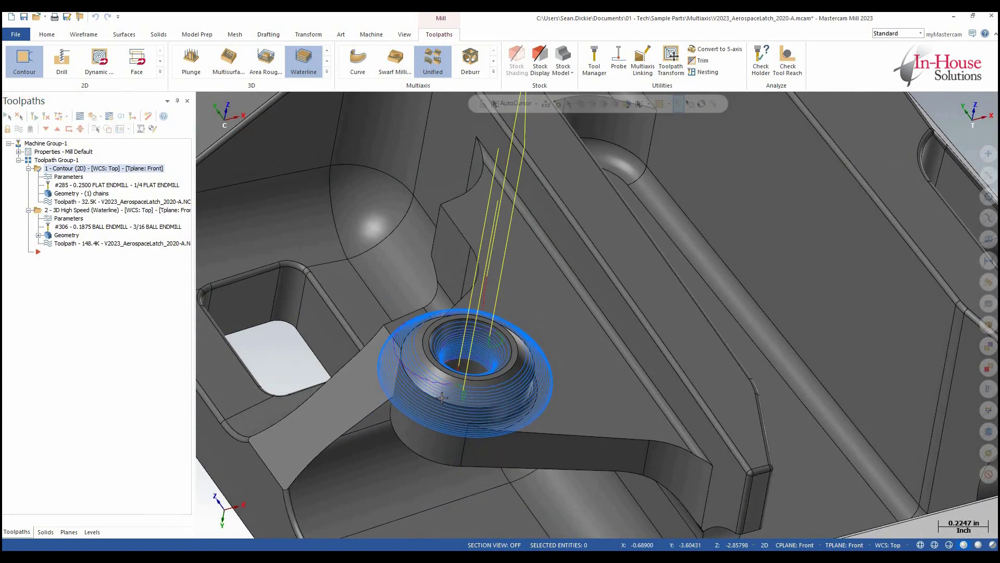
pyautogui.click(71, 220)
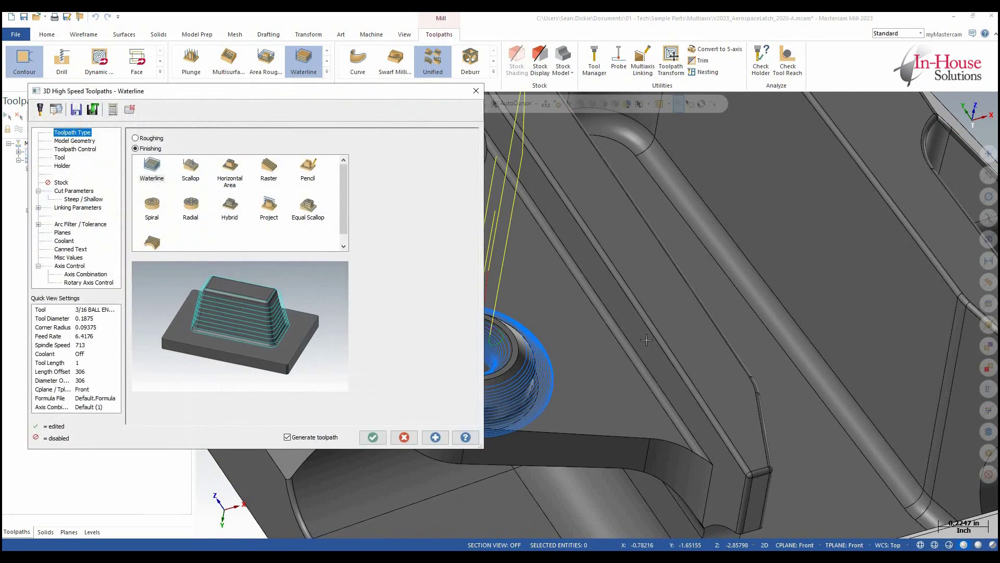
pyautogui.scroll(-3, 558, 403)
pyautogui.scroll(3, 495, 477)
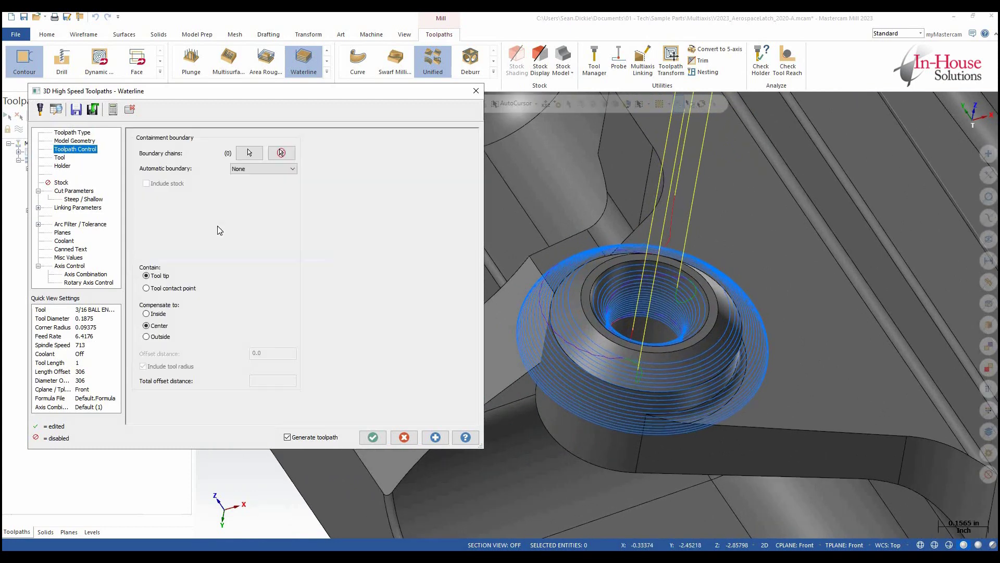
pyautogui.press('Down')
pyautogui.press('Down')
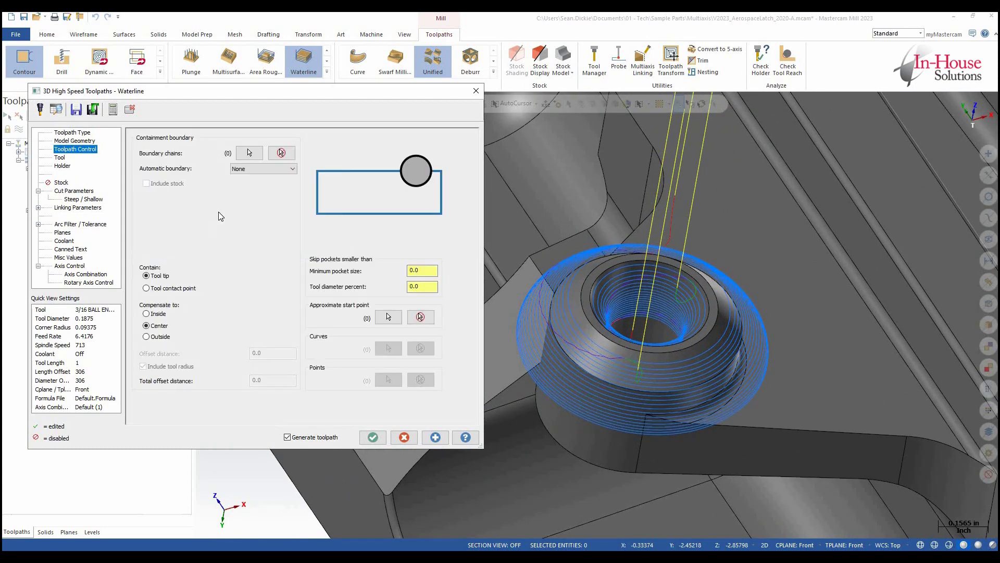
pyautogui.click(263, 168)
pyautogui.click(255, 184)
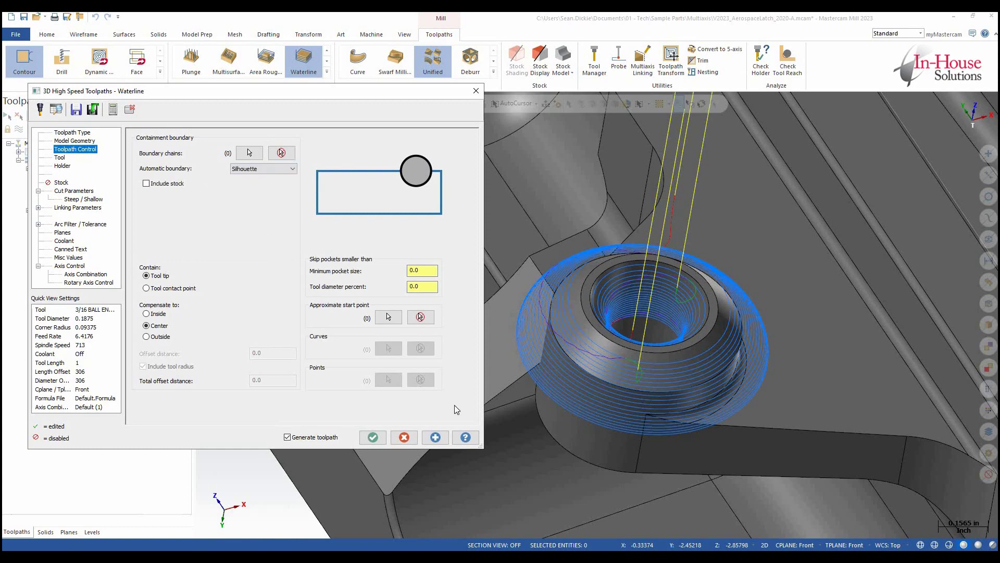
pyautogui.click(436, 438)
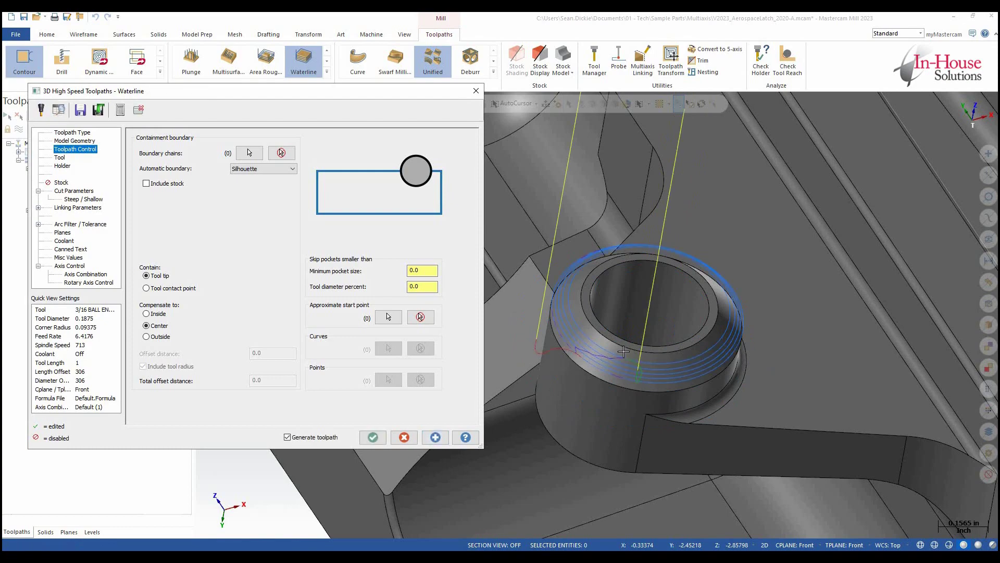
# - Contain the Waterline toolpath by tool contact point, apply the change, and accept the toolpath parameters
pyautogui.moveTo(623, 351); pyautogui.dragTo(644, 323, button='middle')
pyautogui.moveTo(530, 289); pyautogui.dragTo(560, 292, button='middle')
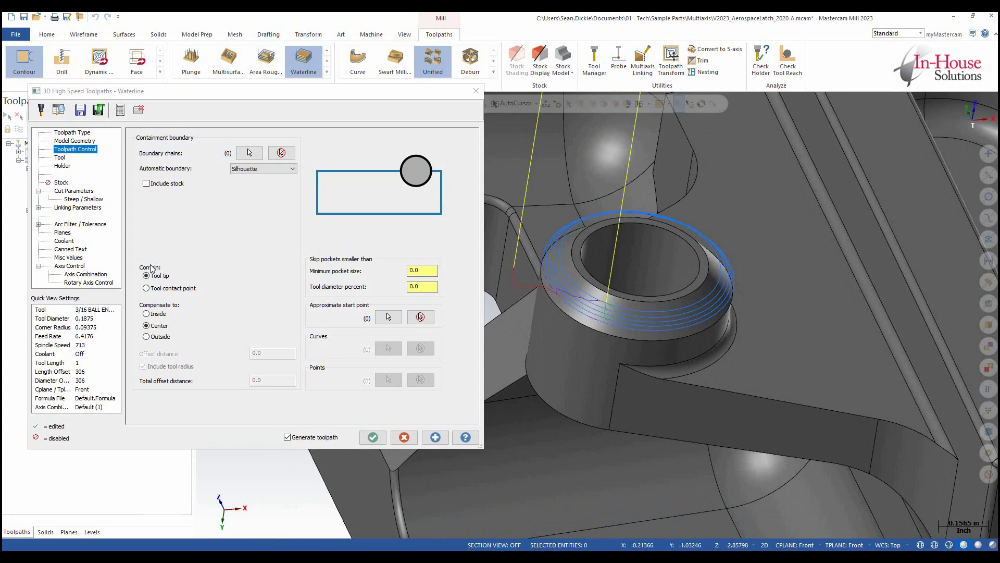
pyautogui.click(178, 292)
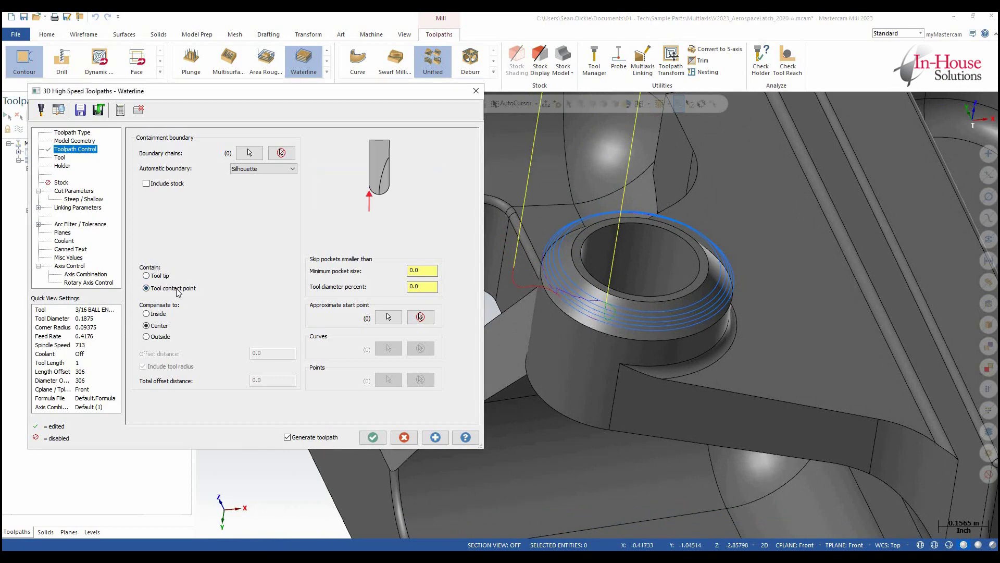
pyautogui.click(436, 438)
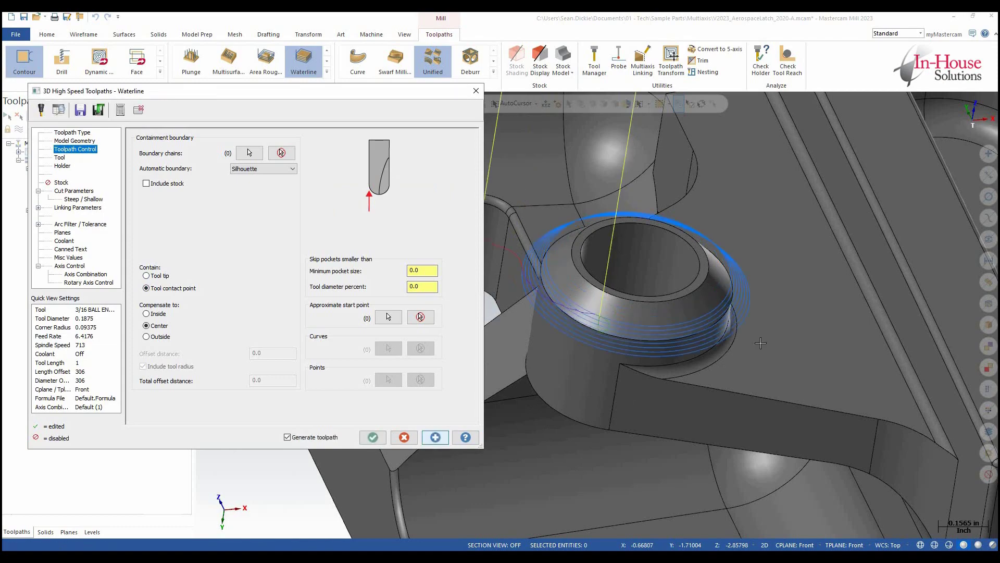
pyautogui.moveTo(778, 343); pyautogui.dragTo(609, 350, button='middle')
pyautogui.click(373, 437)
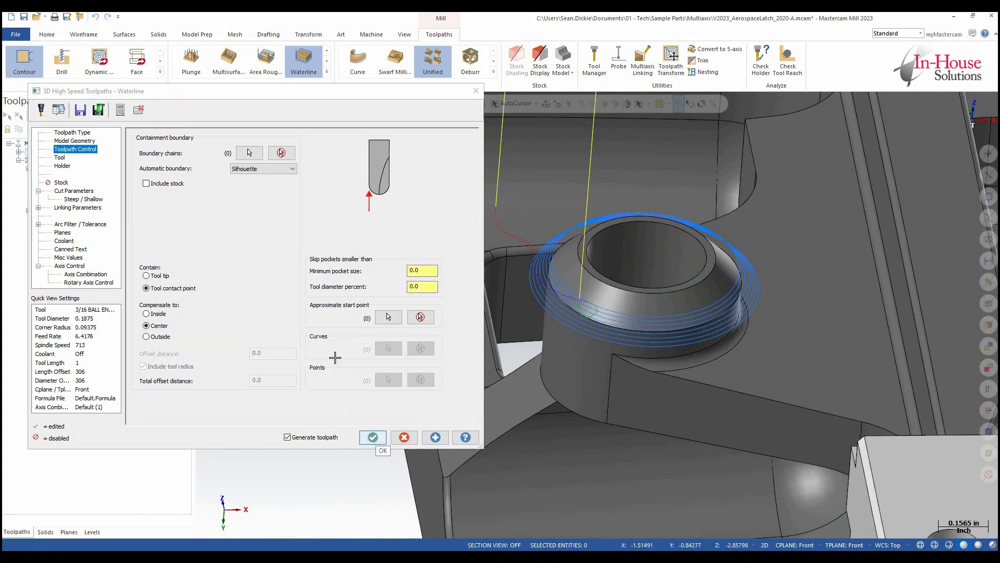
# - Examine the regenerated contour and waterline toolpaths on the two bosses and the surrounding latch geometry
pyautogui.scroll(-5, 380, 319)
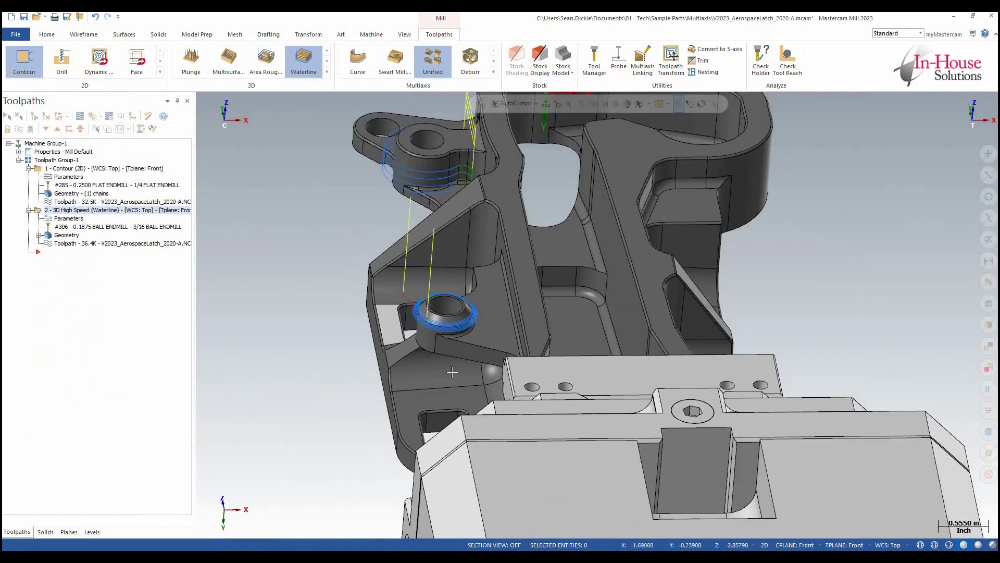
pyautogui.moveTo(385, 323); pyautogui.dragTo(475, 462, button='middle')
pyautogui.scroll(-2, 395, 268)
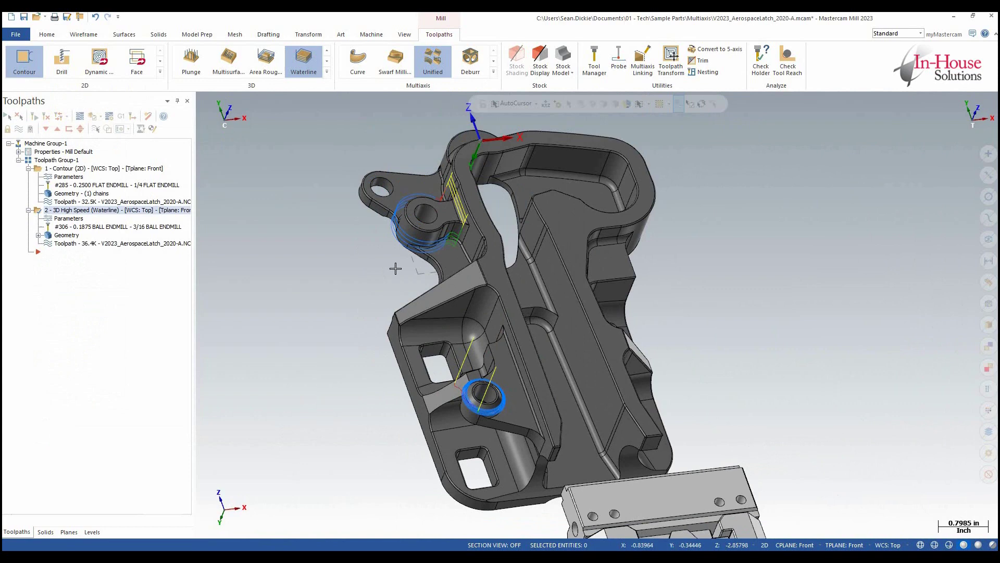
pyautogui.scroll(1, 395, 269)
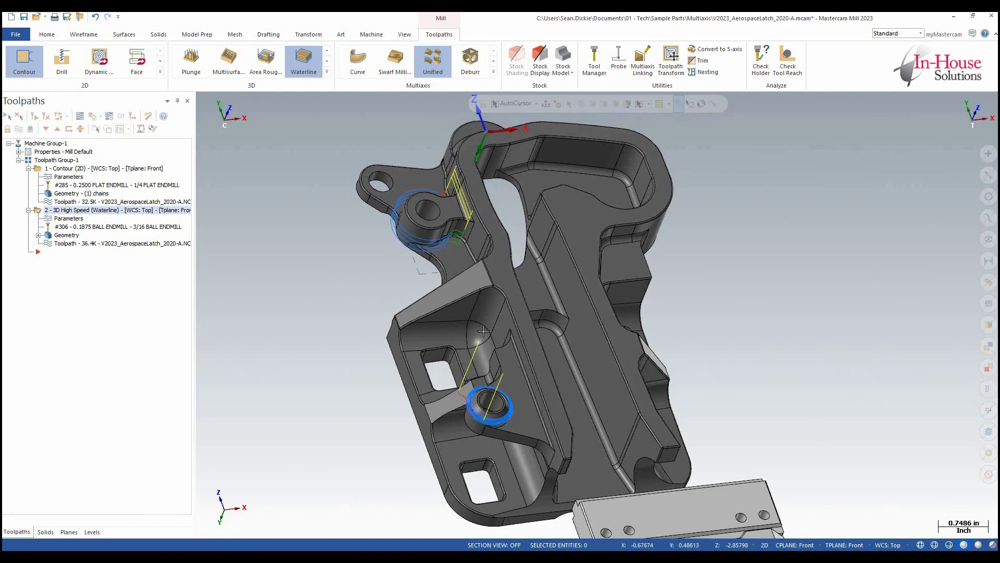
pyautogui.moveTo(417, 236); pyautogui.dragTo(449, 243, button='middle')
pyautogui.scroll(-3, 450, 243)
pyautogui.scroll(7, 453, 228)
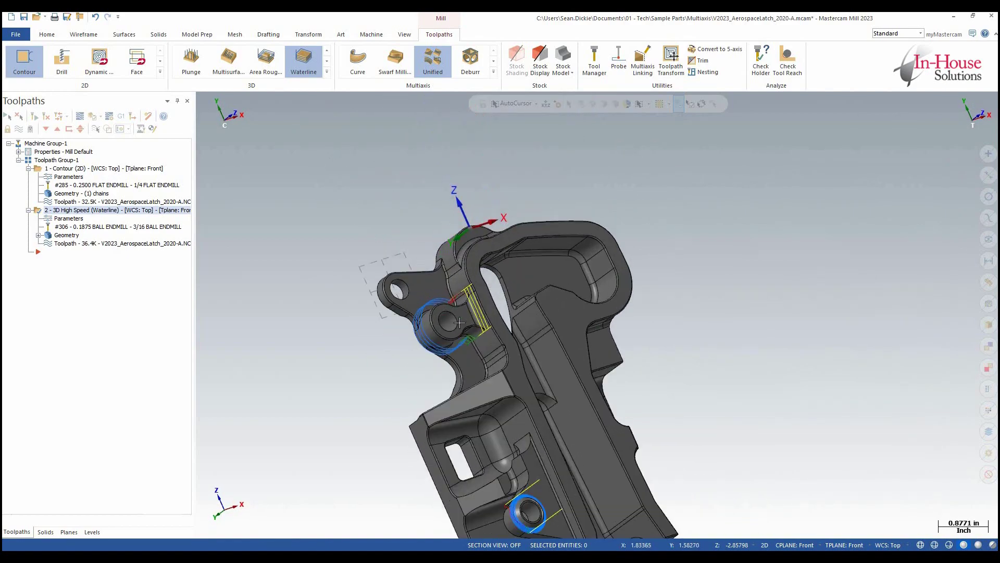
pyautogui.moveTo(460, 321); pyautogui.dragTo(488, 244, button='middle')
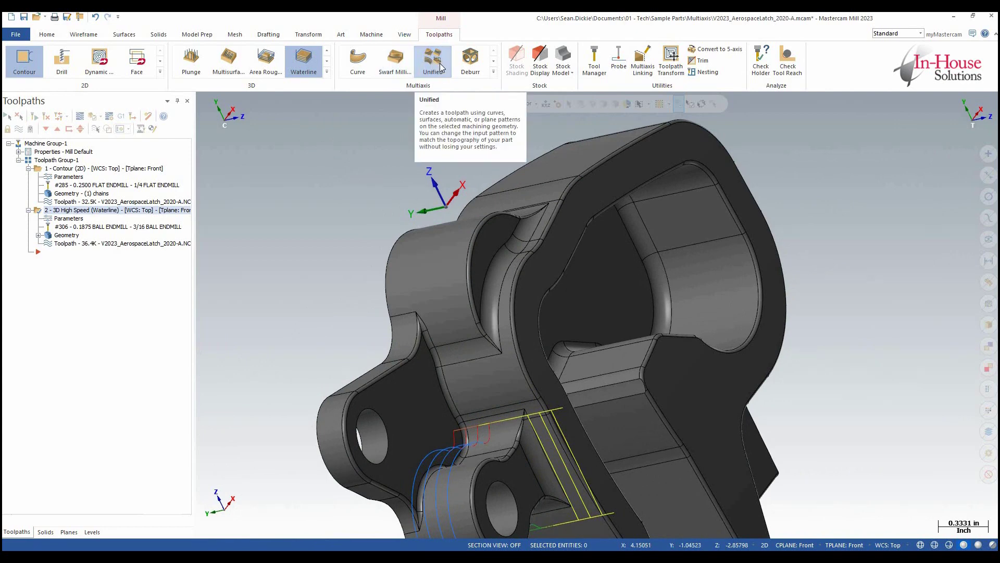
# - Start a Unified multiaxis toolpath using tool 304, the 1/8 ball endmill
pyautogui.click(441, 66)
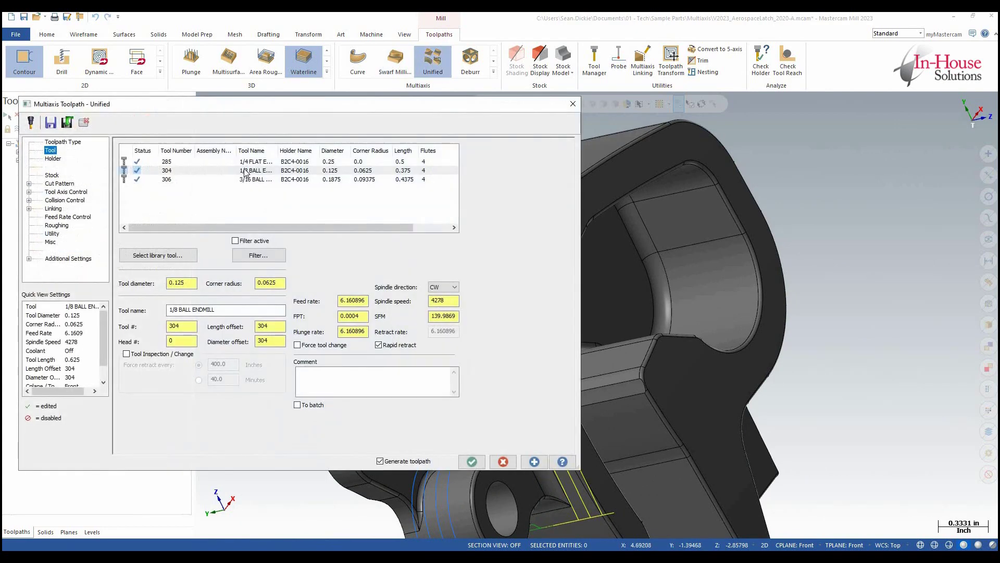
pyautogui.click(250, 173)
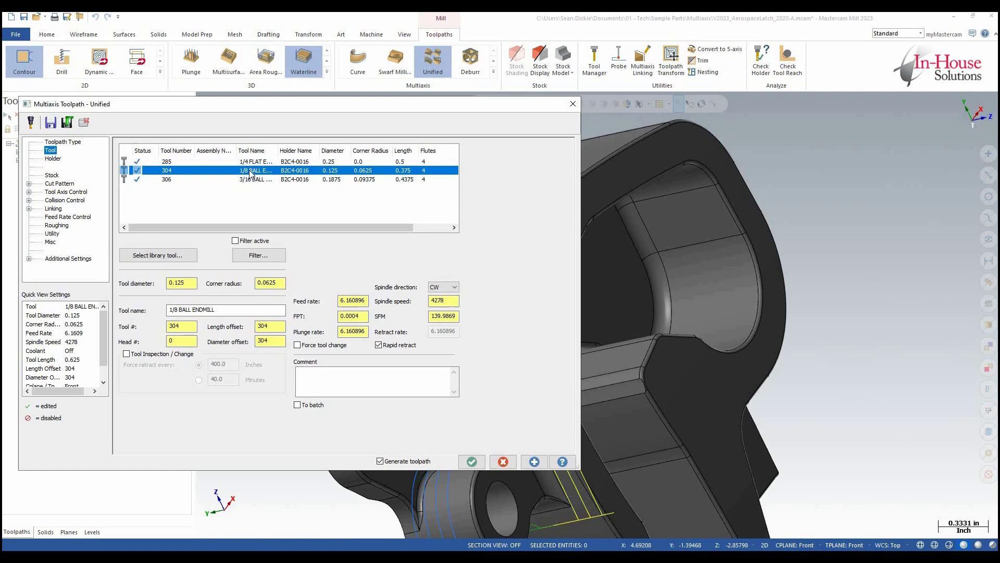
# - Select the three faces of the curved groove beside the upper boss as the machining geometries in the cut pattern, and apply the change
pyautogui.click(62, 184)
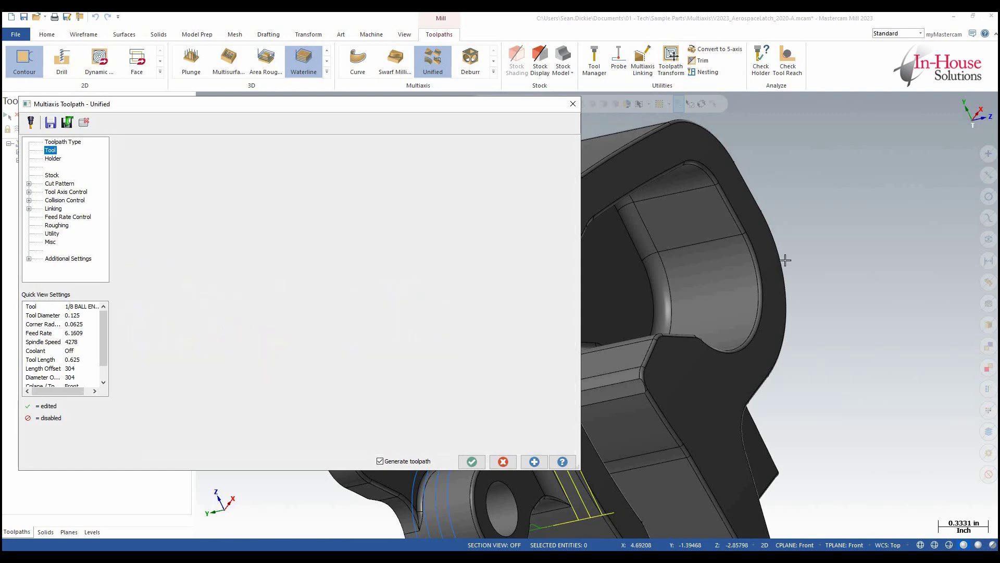
pyautogui.moveTo(896, 271); pyautogui.dragTo(776, 237, button='middle')
pyautogui.scroll(3, 735, 235)
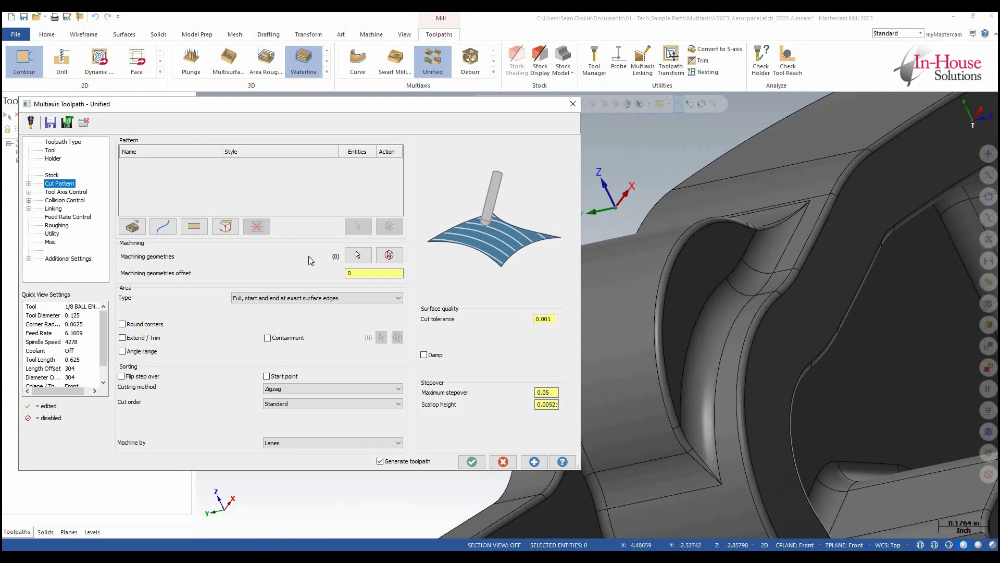
pyautogui.click(355, 254)
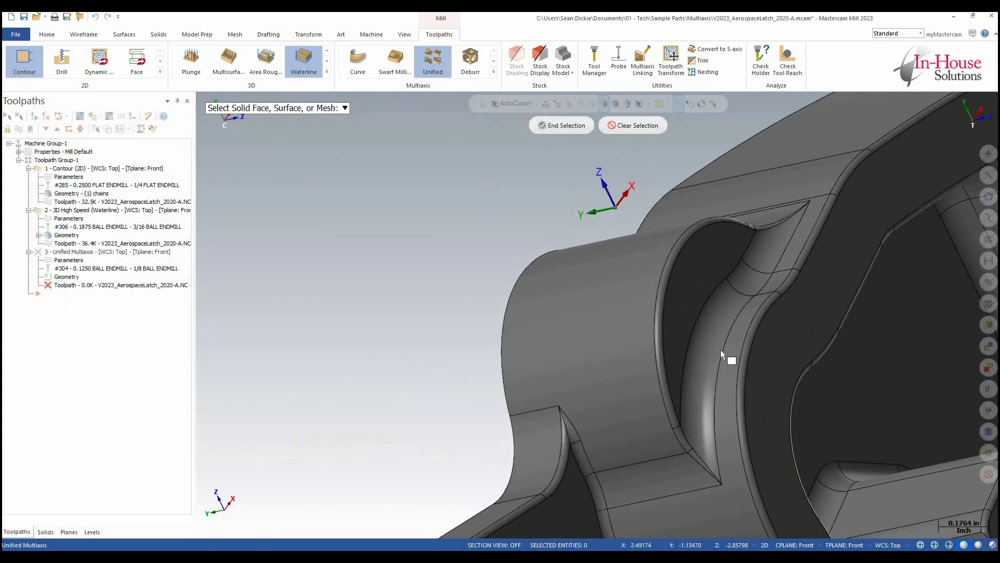
pyautogui.click(761, 252)
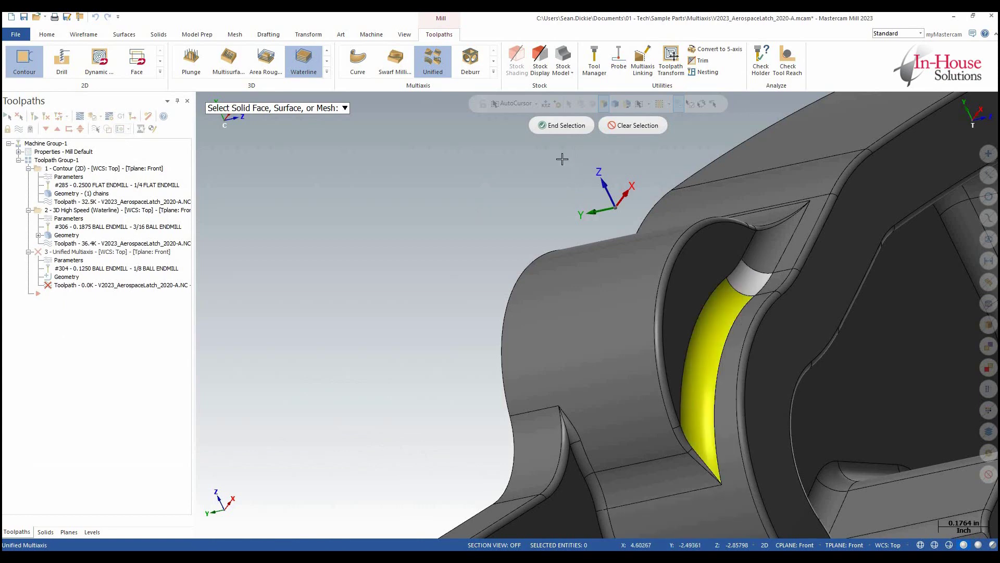
pyautogui.click(550, 126)
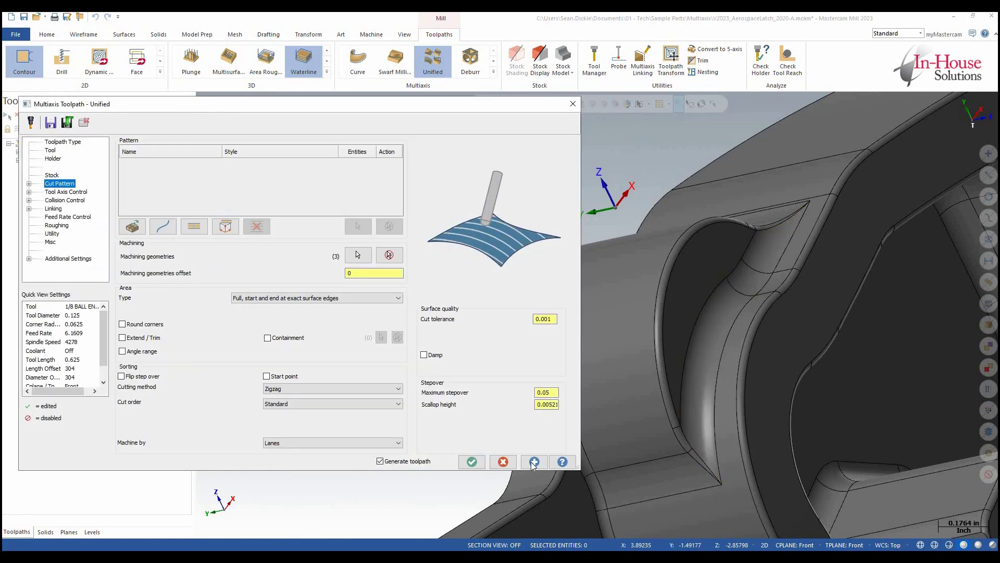
pyautogui.click(532, 462)
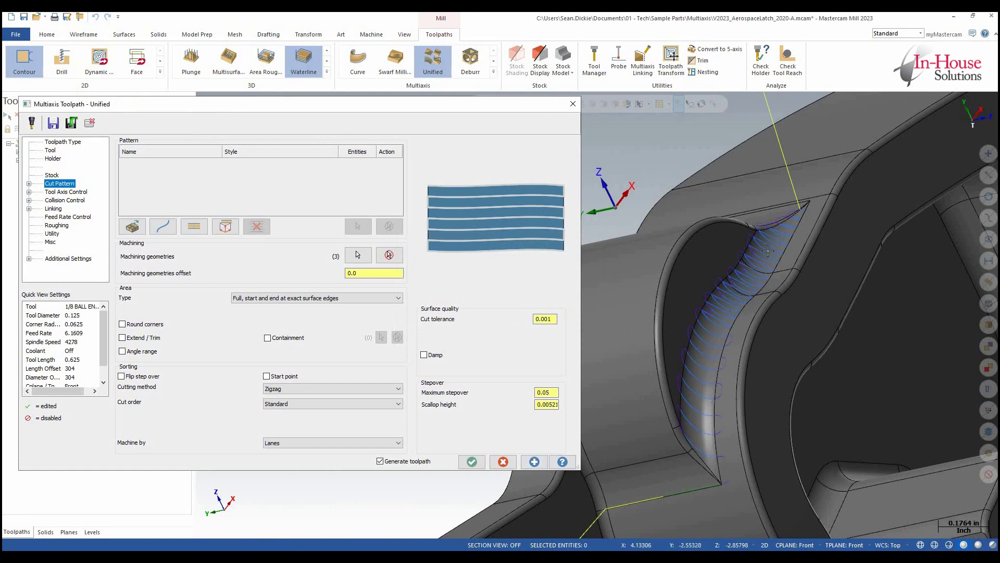
# - Add a Guide curve to the cut pattern, chain it along the groove's long edge farther from the boss, and apply the change
pyautogui.click(163, 226)
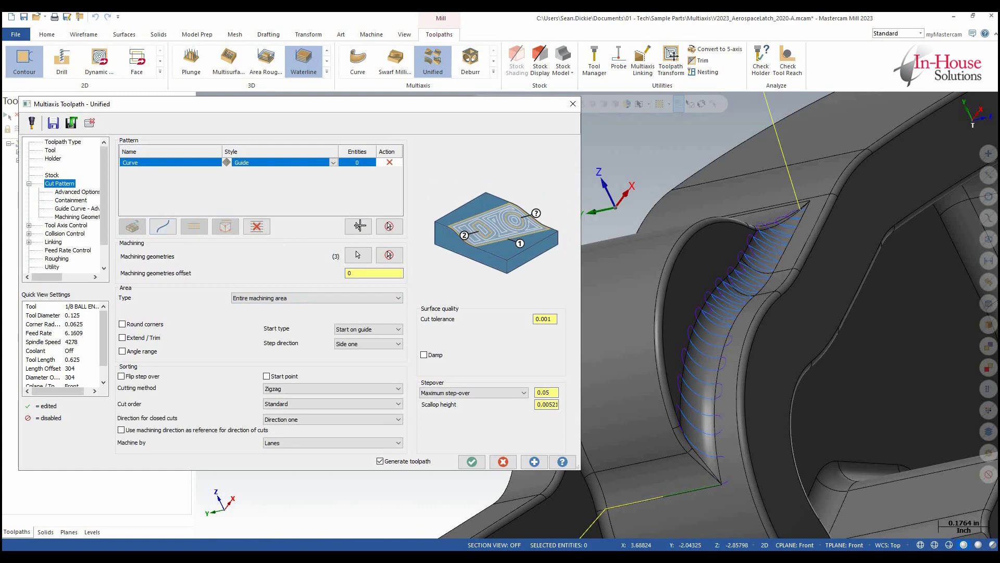
pyautogui.click(359, 225)
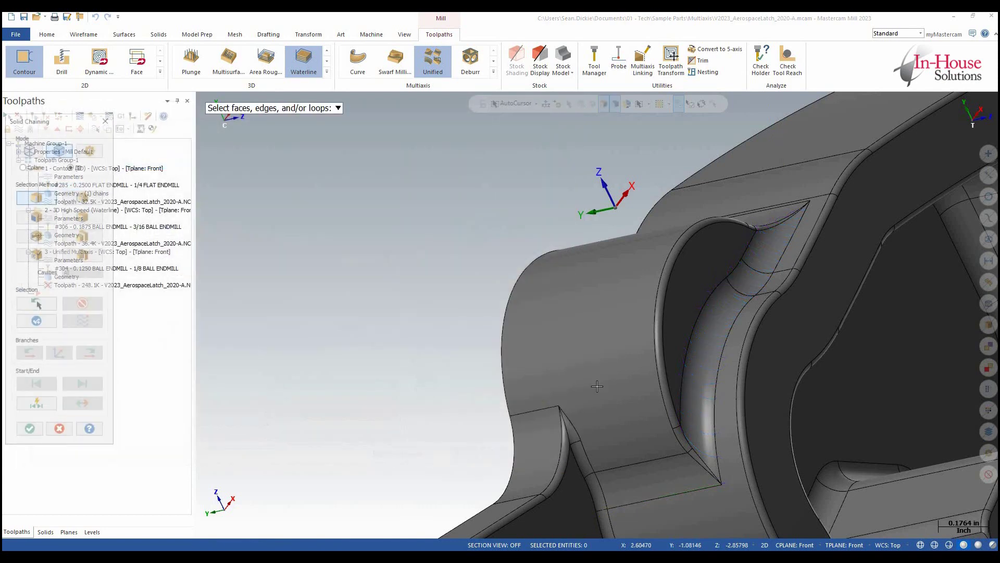
pyautogui.click(719, 458)
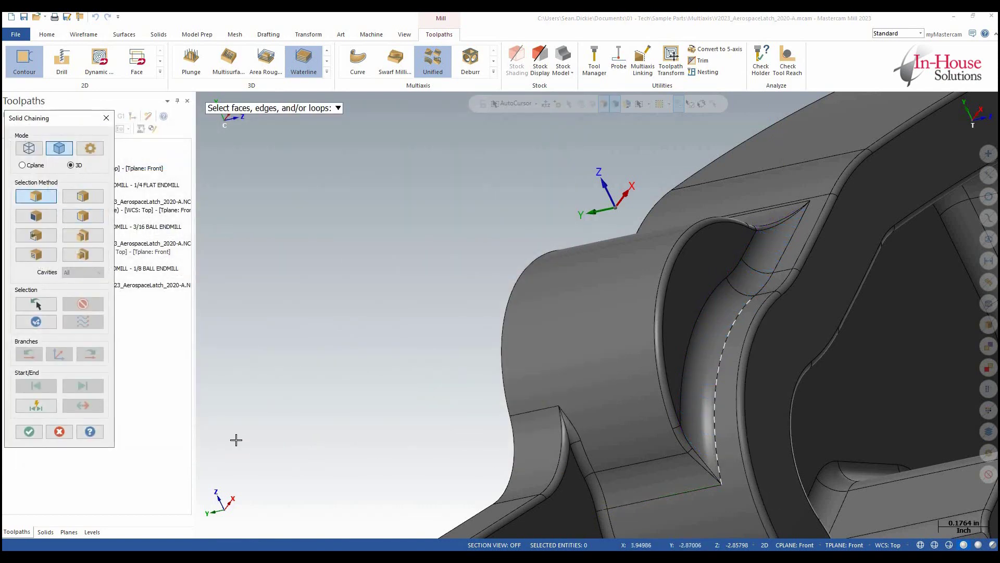
pyautogui.click(32, 431)
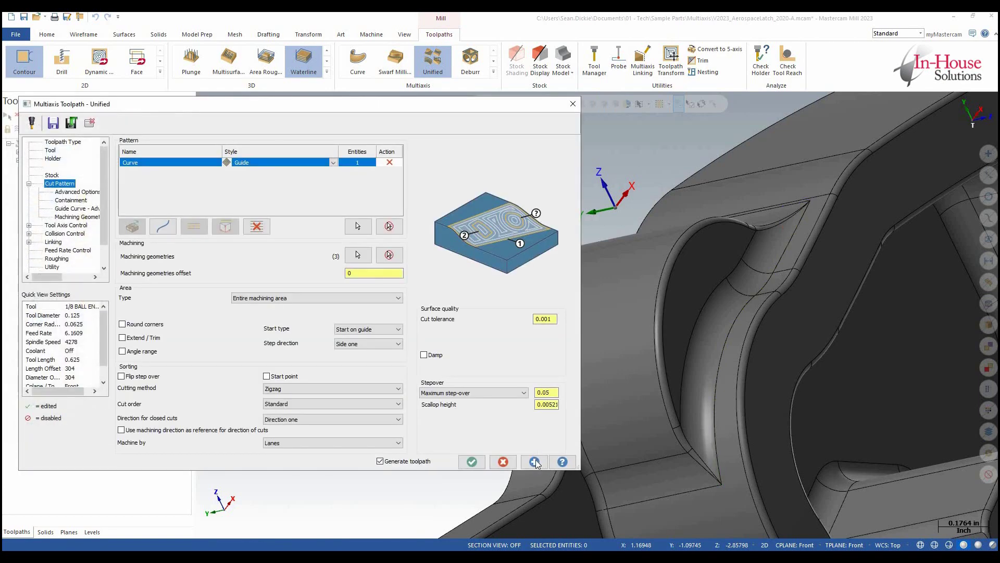
pyautogui.click(535, 461)
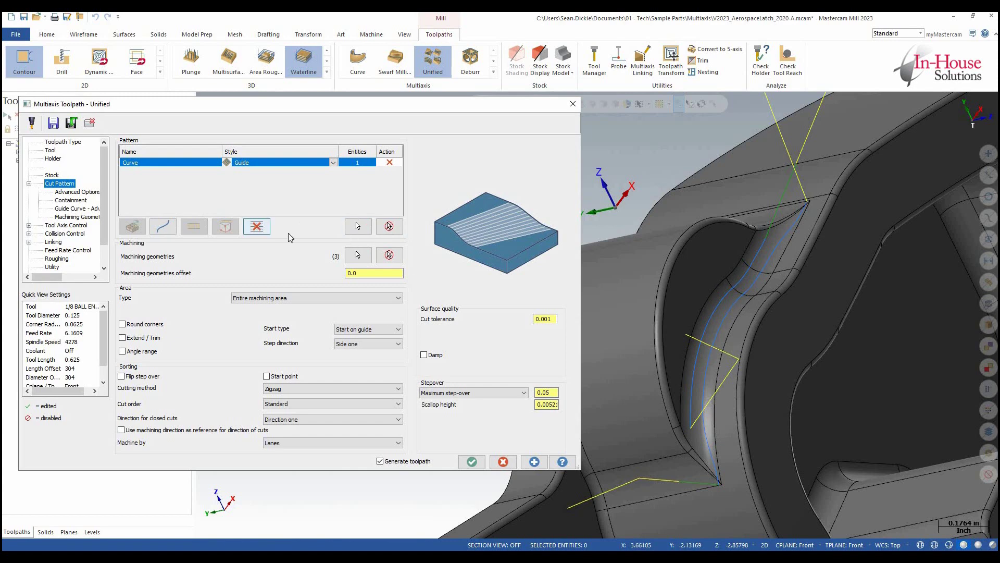
# - Add a second curve to the cut pattern and chain it along the opposite long edge of the groove, next to the boss
pyautogui.click(163, 229)
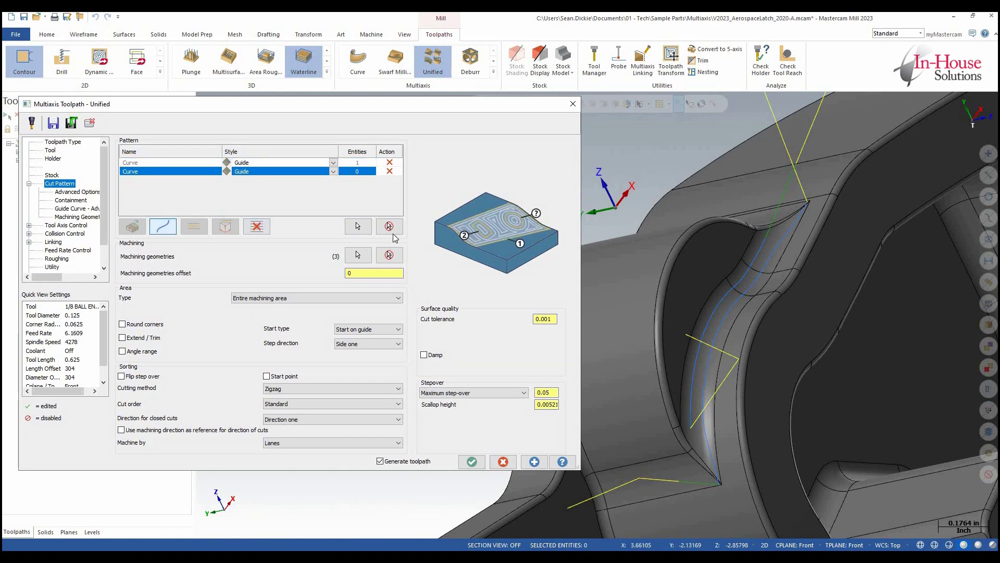
pyautogui.click(358, 226)
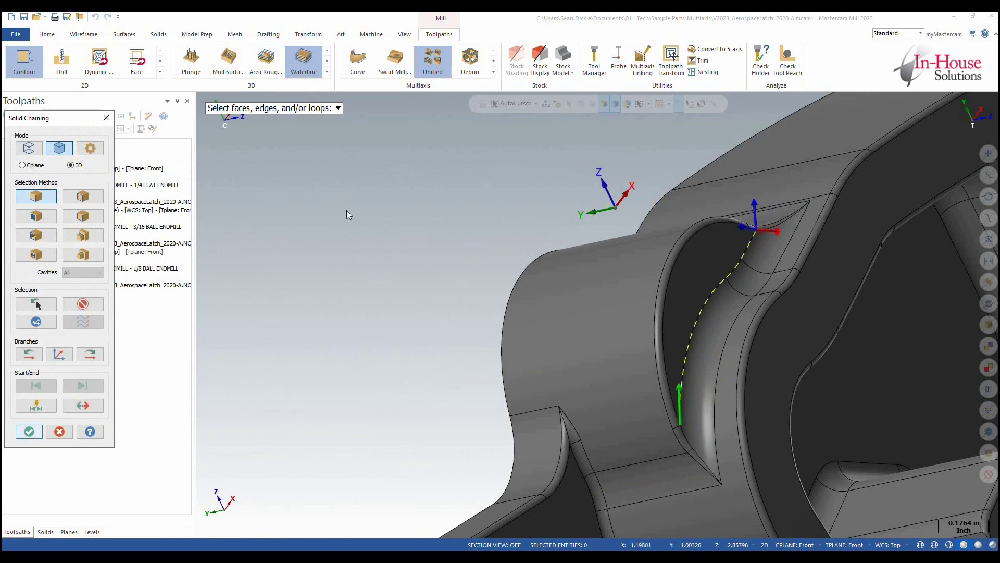
pyautogui.click(28, 432)
# - Set the pattern style of both curves to Morph, apply the change, and accept the Unified toolpath
pyautogui.click(333, 172)
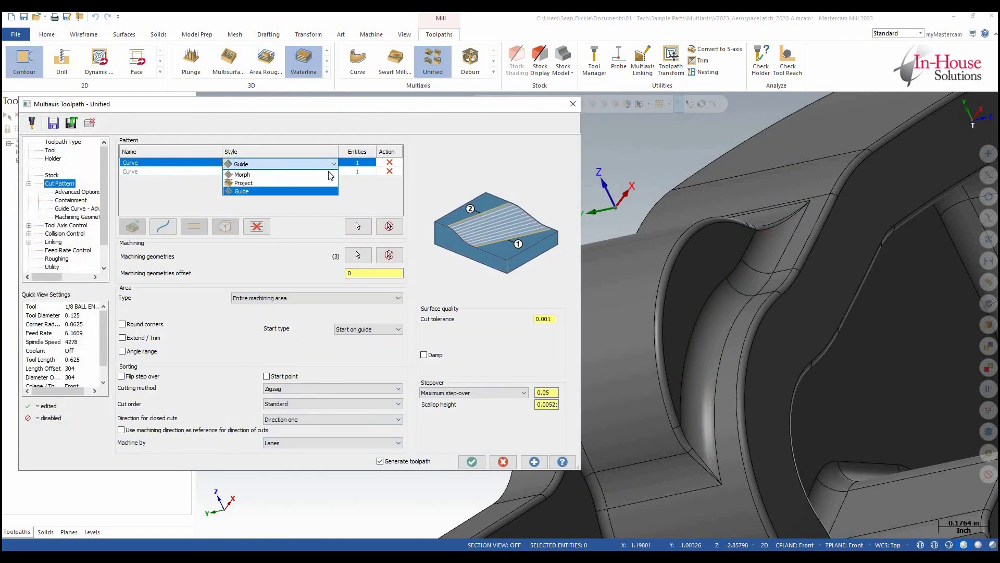
pyautogui.click(242, 174)
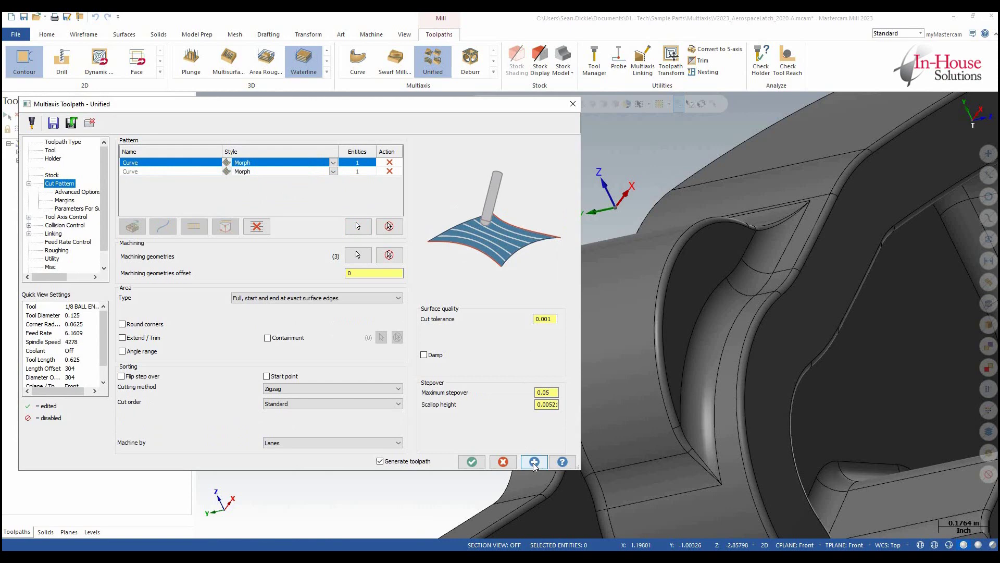
pyautogui.click(533, 461)
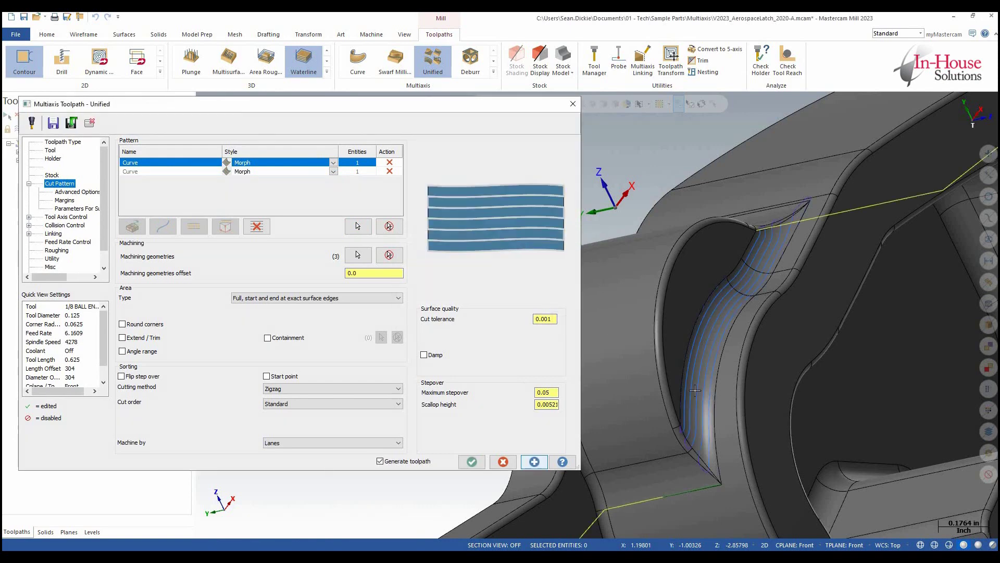
pyautogui.moveTo(702, 391)
pyautogui.mouseDown(button='middle')
pyautogui.moveTo(712, 389)
pyautogui.moveTo(659, 415)
pyautogui.mouseUp(button='middle')
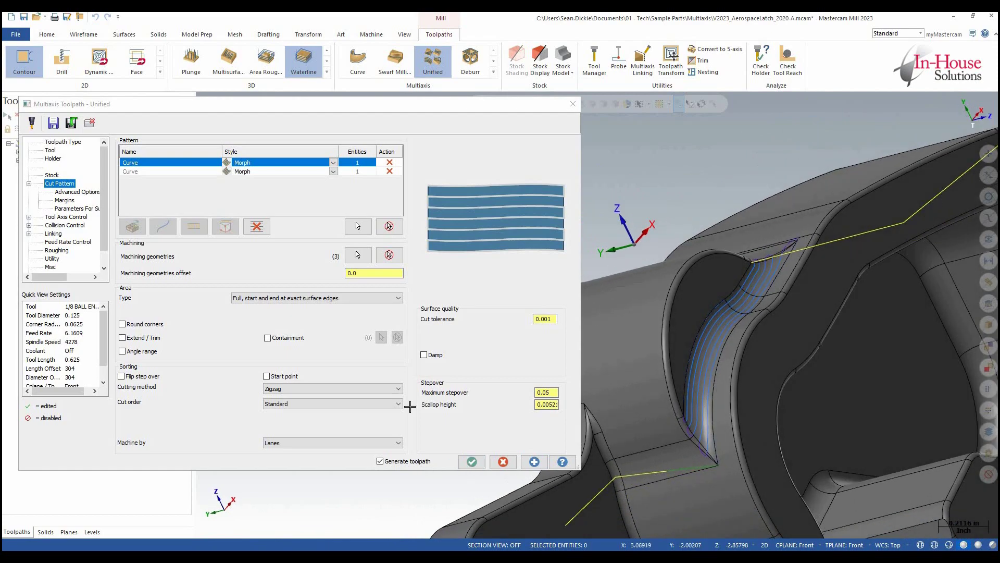
pyautogui.scroll(-1, 409, 396)
pyautogui.moveTo(701, 427)
pyautogui.mouseDown(button='middle')
pyautogui.moveTo(690, 365)
pyautogui.moveTo(614, 261)
pyautogui.mouseUp(button='middle')
# - Backplot the Unified Morph toolpath and examine the tool and holder motion along the curved groove
pyautogui.scroll(3, 648, 328)
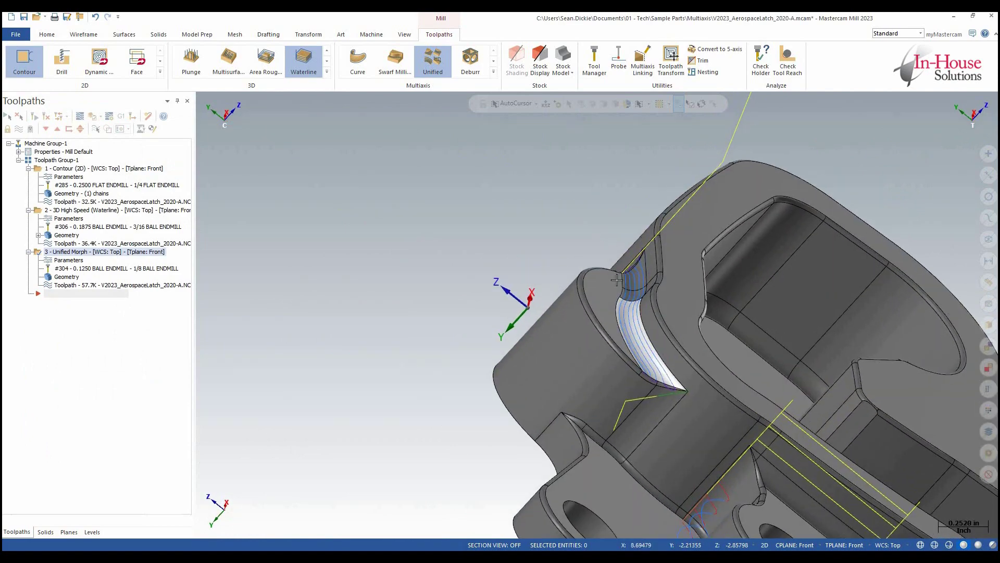
pyautogui.scroll(-1, 623, 275)
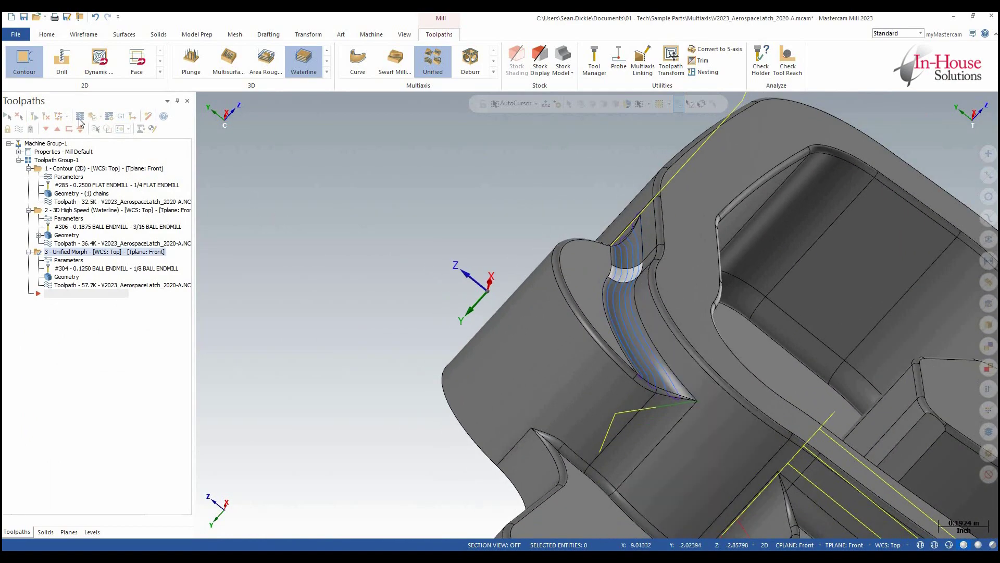
pyautogui.scroll(1, 652, 359)
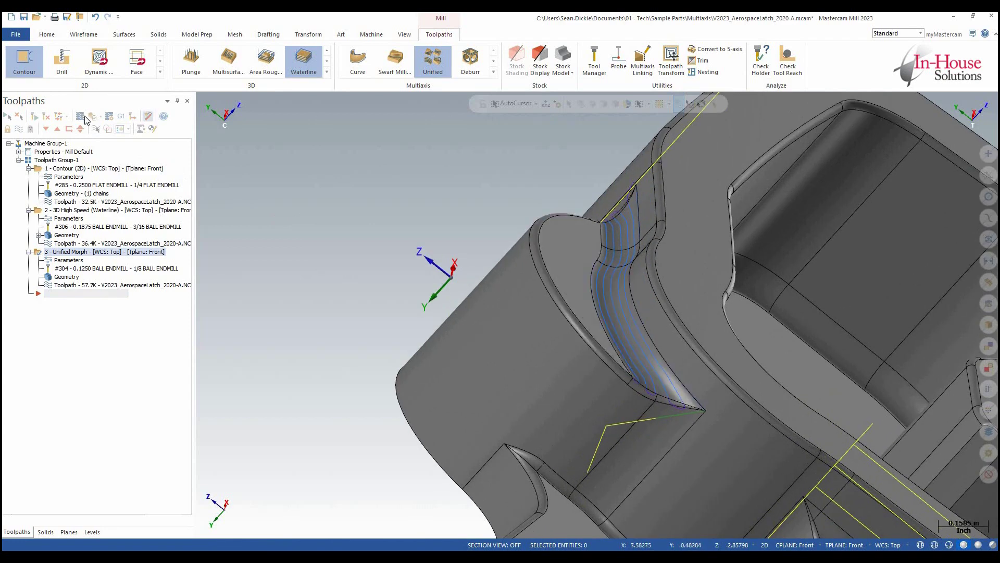
pyautogui.press('r')
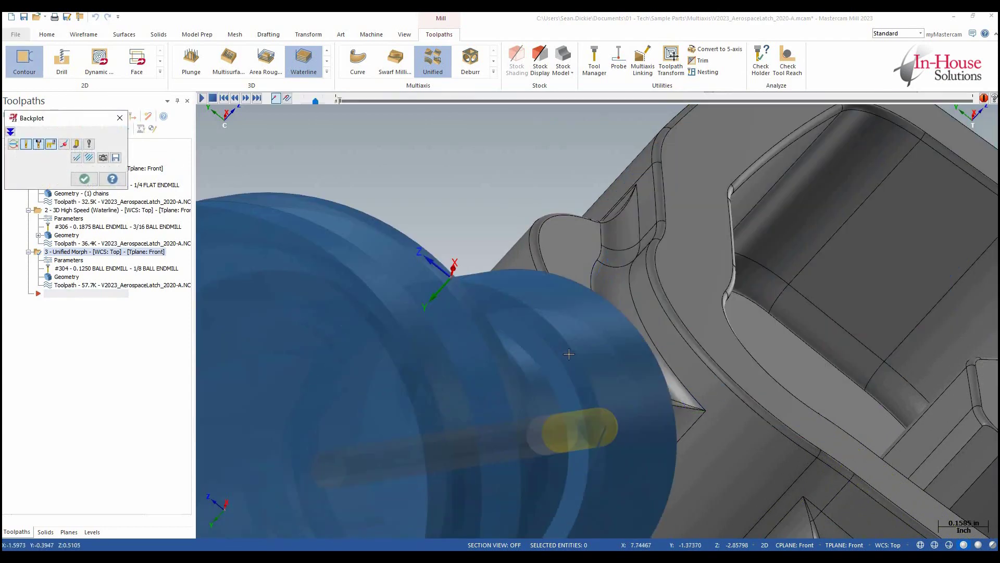
pyautogui.scroll(-1, 574, 356)
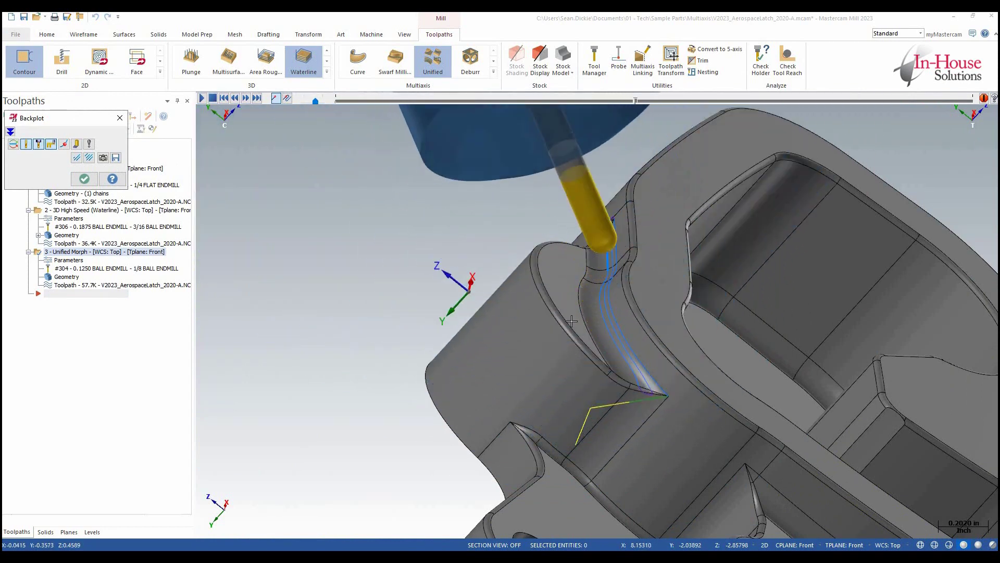
pyautogui.scroll(-2, 519, 318)
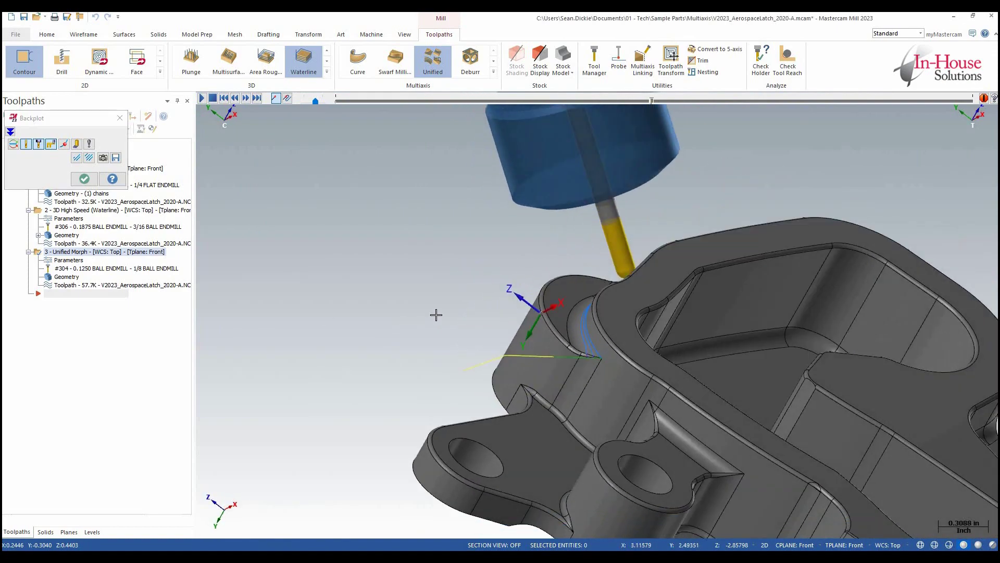
pyautogui.moveTo(381, 297); pyautogui.dragTo(333, 241, button='middle')
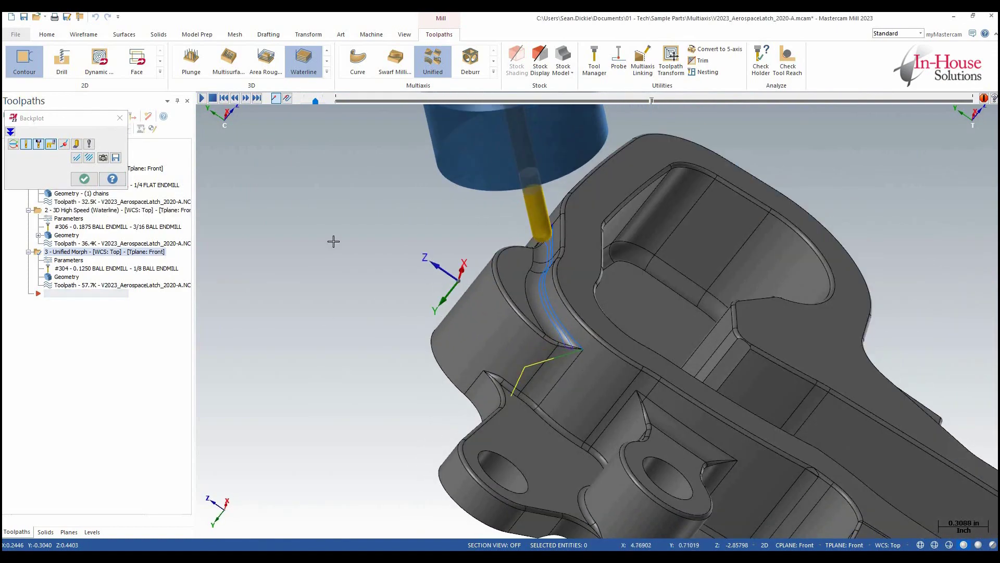